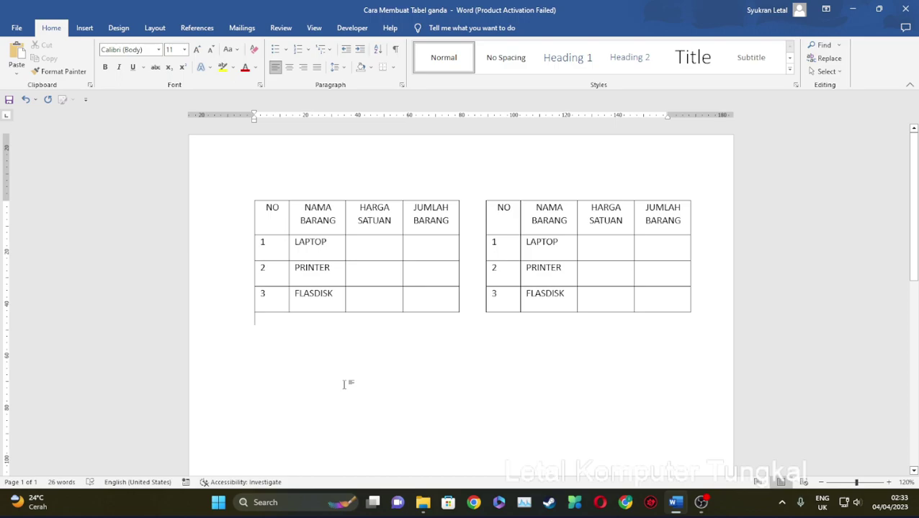
pyautogui.scroll(-1, 372, 362)
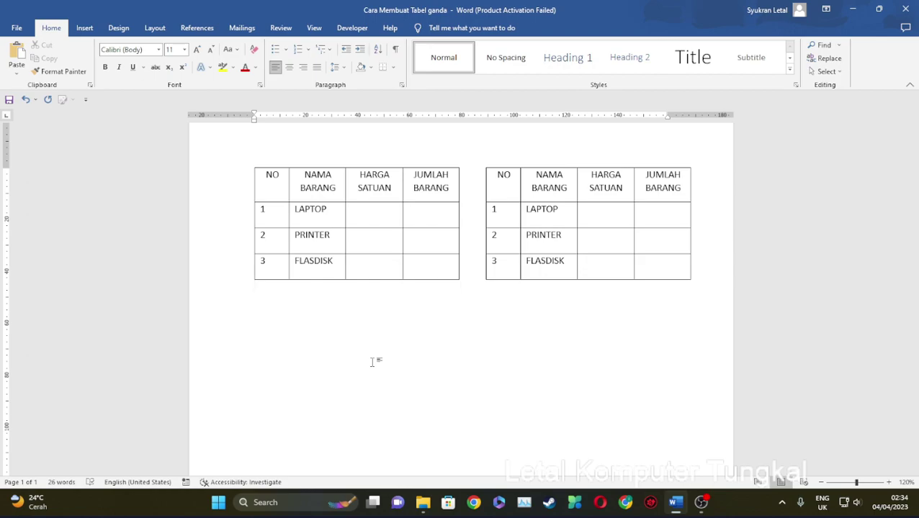
pyautogui.moveTo(269, 183); pyautogui.dragTo(428, 270)
pyautogui.click(270, 186)
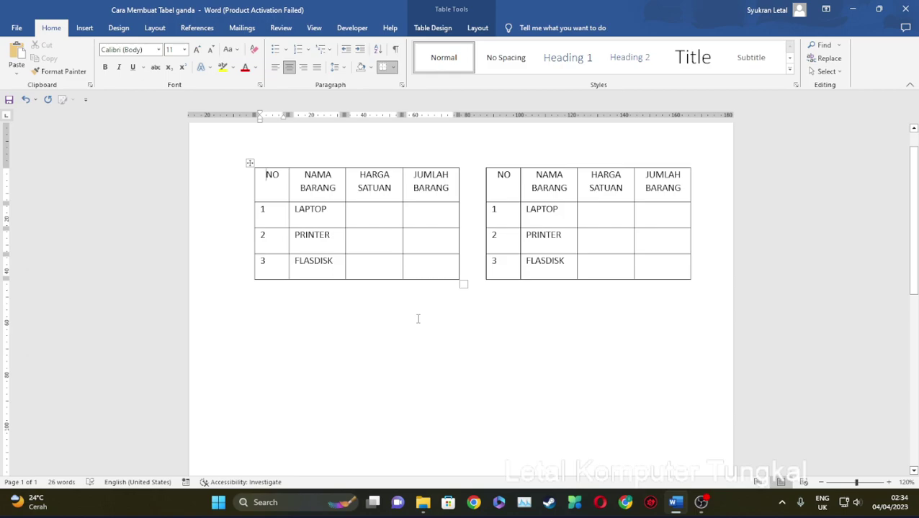
pyautogui.click(400, 341)
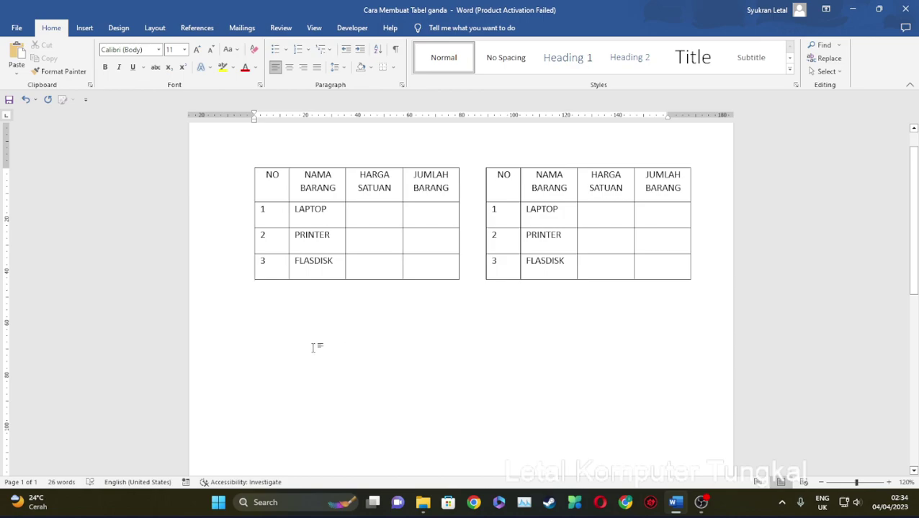
# Draw a table frame about 48 mm high in the empty area beneath the existing left-hand table
pyautogui.scroll(-3, 313, 348)
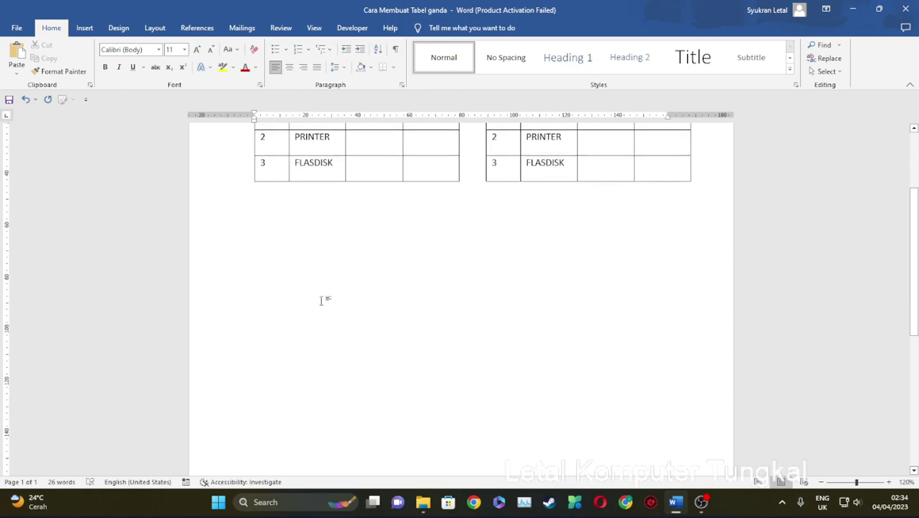
pyautogui.click(85, 28)
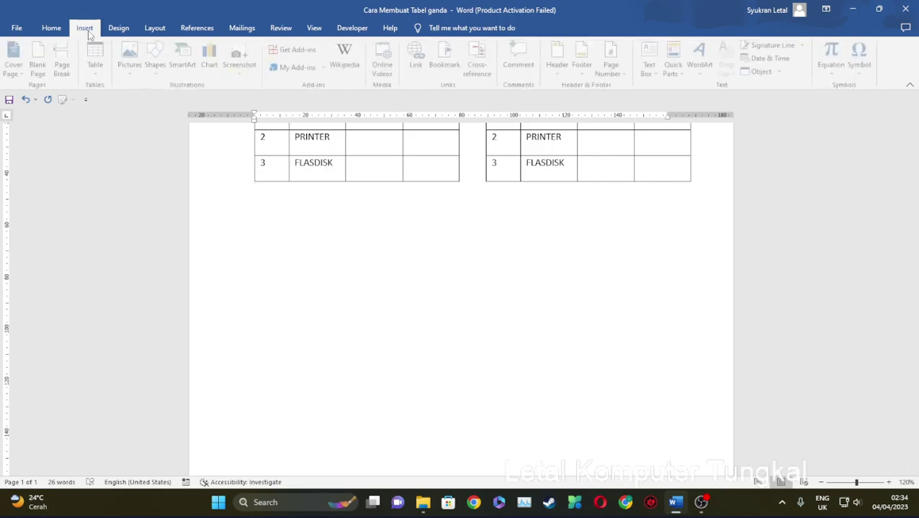
pyautogui.click(98, 59)
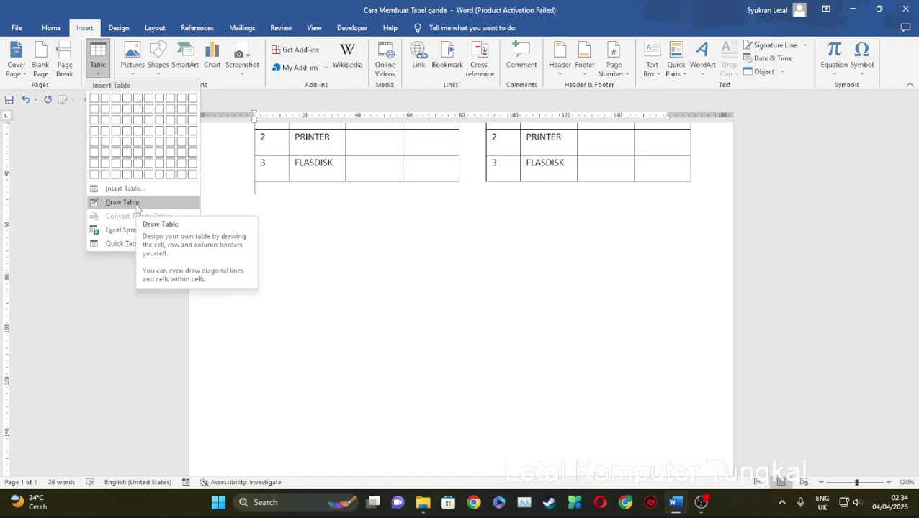
pyautogui.click(123, 202)
pyautogui.scroll(-1, 288, 317)
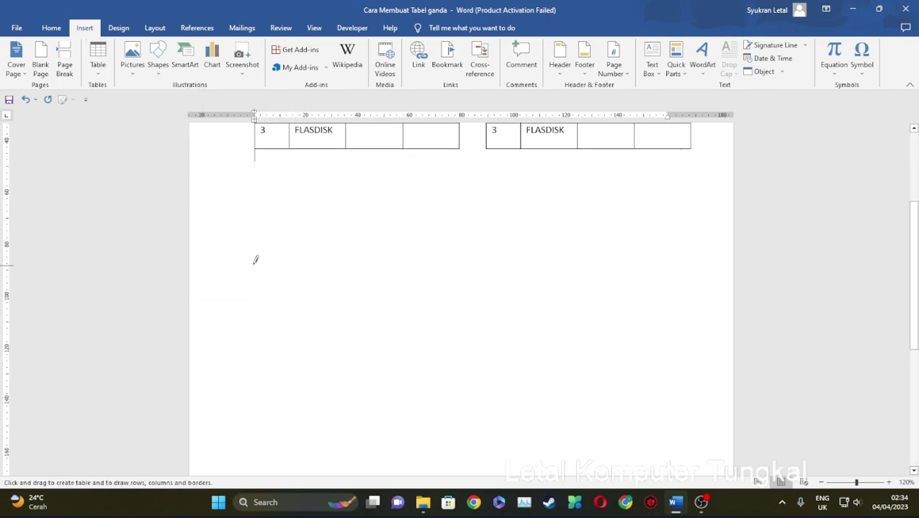
pyautogui.moveTo(252, 258)
pyautogui.mouseDown()
pyautogui.moveTo(447, 358)
pyautogui.moveTo(461, 383)
pyautogui.mouseUp()
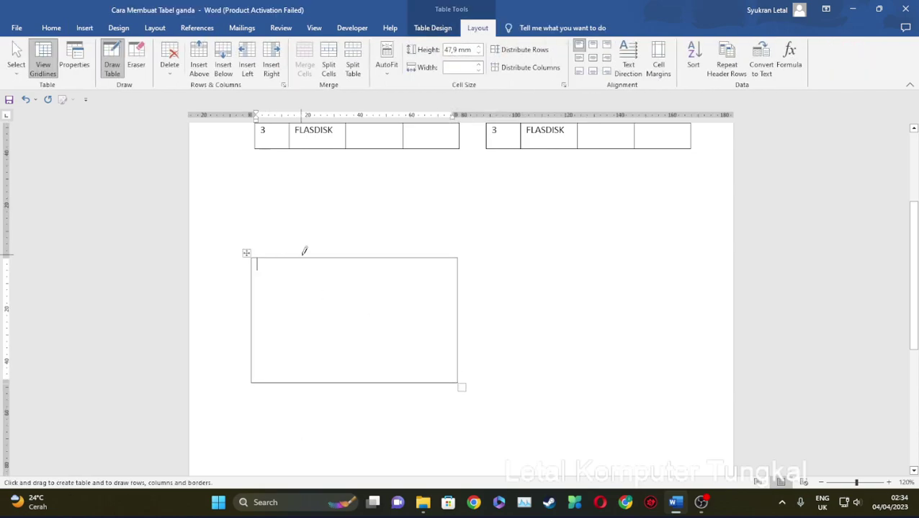
# Divide the drawn frame into four columns and four rows with three vertical and three horizontal lines, and stop drawing
pyautogui.moveTo(288, 257); pyautogui.dragTo(296, 358)
pyautogui.moveTo(352, 257); pyautogui.dragTo(351, 360)
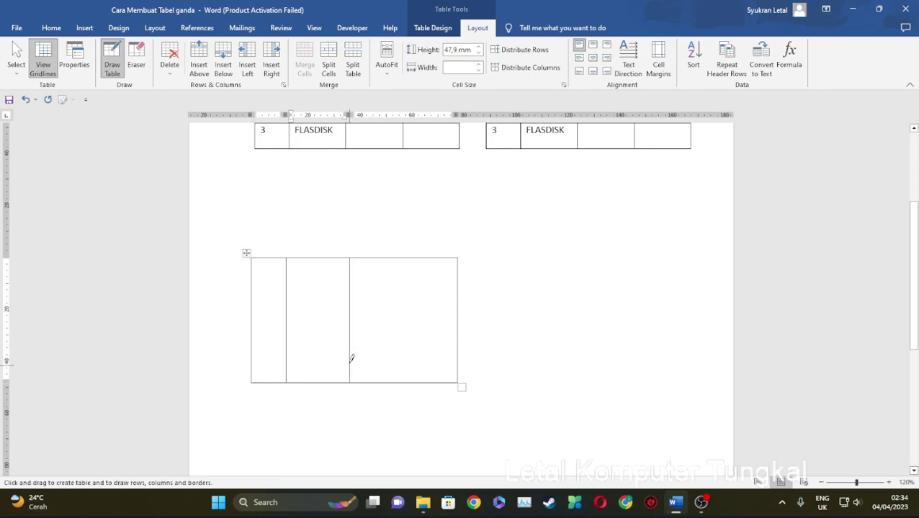
pyautogui.moveTo(408, 256); pyautogui.dragTo(406, 371)
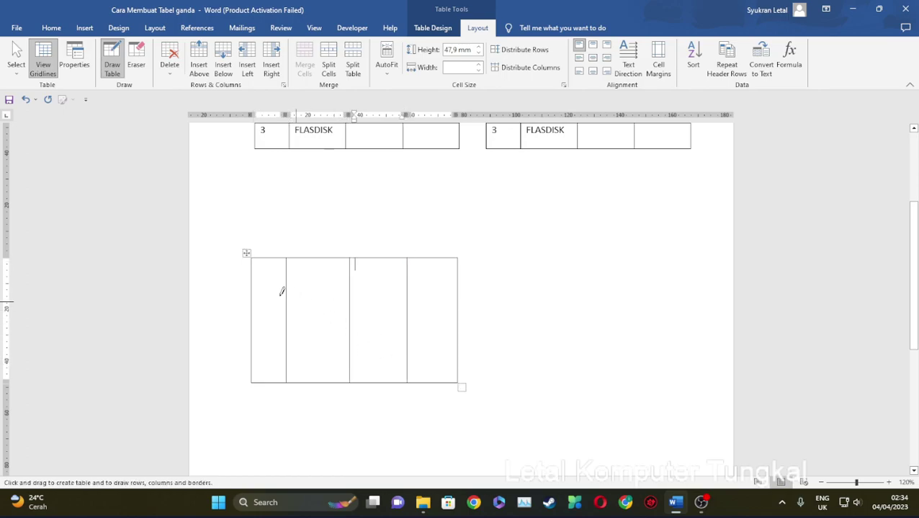
pyautogui.moveTo(252, 285); pyautogui.dragTo(455, 285)
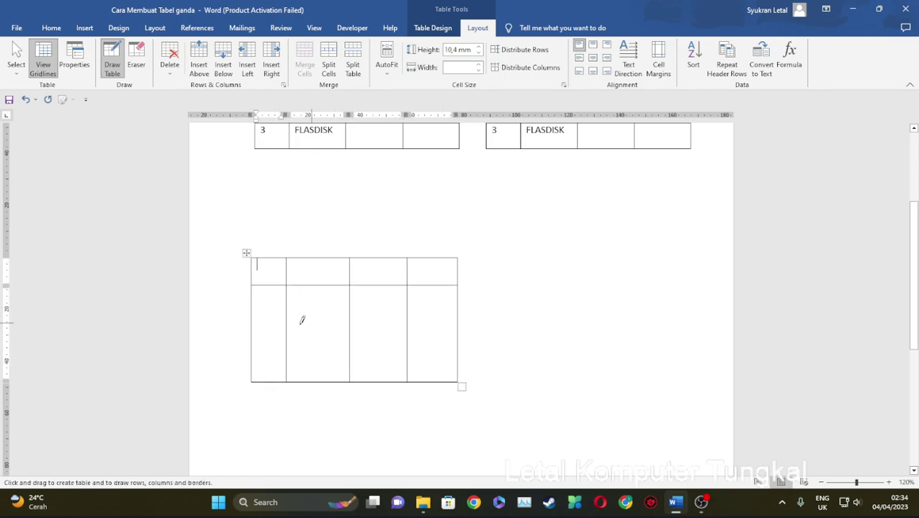
pyautogui.moveTo(254, 317); pyautogui.dragTo(437, 318)
pyautogui.moveTo(251, 346); pyautogui.dragTo(440, 340)
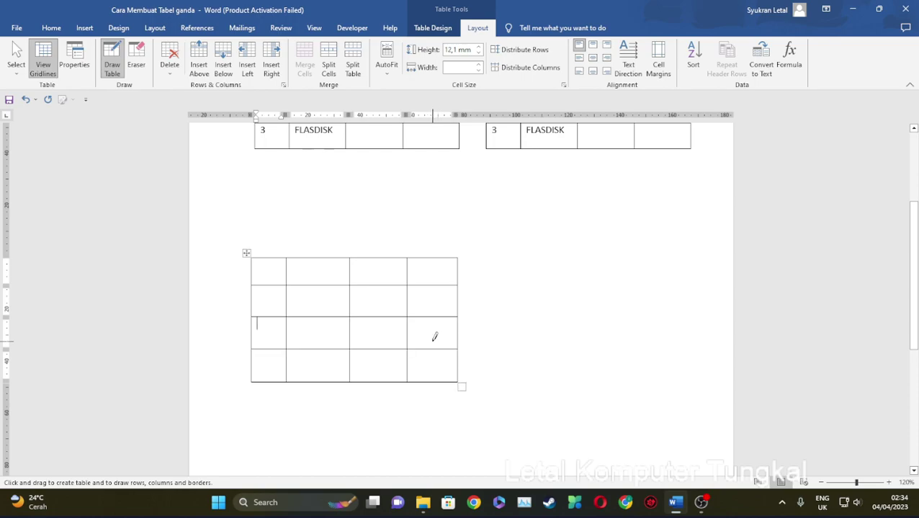
pyautogui.scroll(1, 433, 332)
pyautogui.scroll(2, 375, 349)
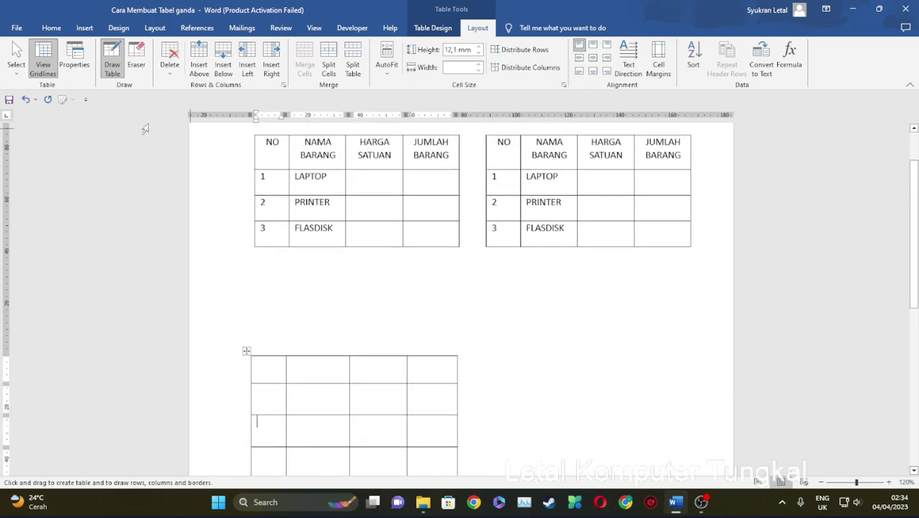
pyautogui.click(112, 61)
# Enter NO and NAMA BARANG as the first two column headings of the drawn table
pyautogui.click(260, 367)
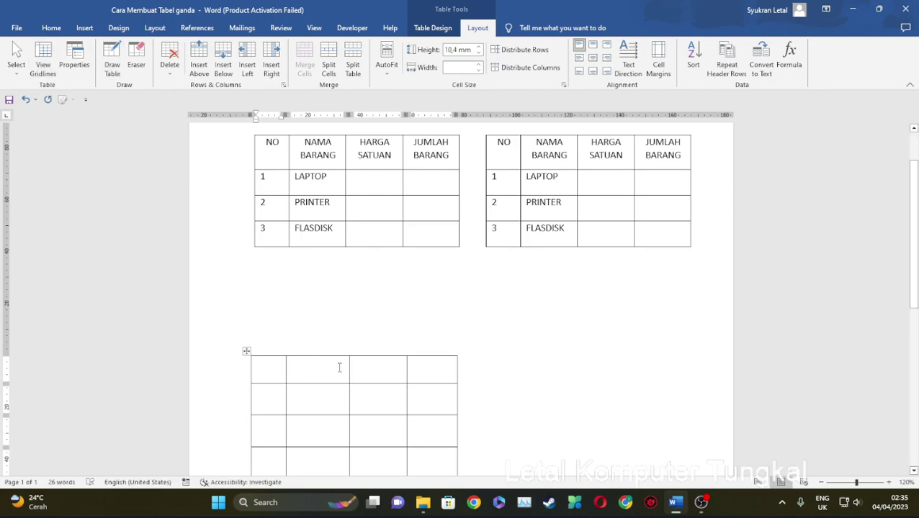
pyautogui.write('NO')
pyautogui.press('Tab')
pyautogui.write('NAMA RANANG')
pyautogui.press('Tab')
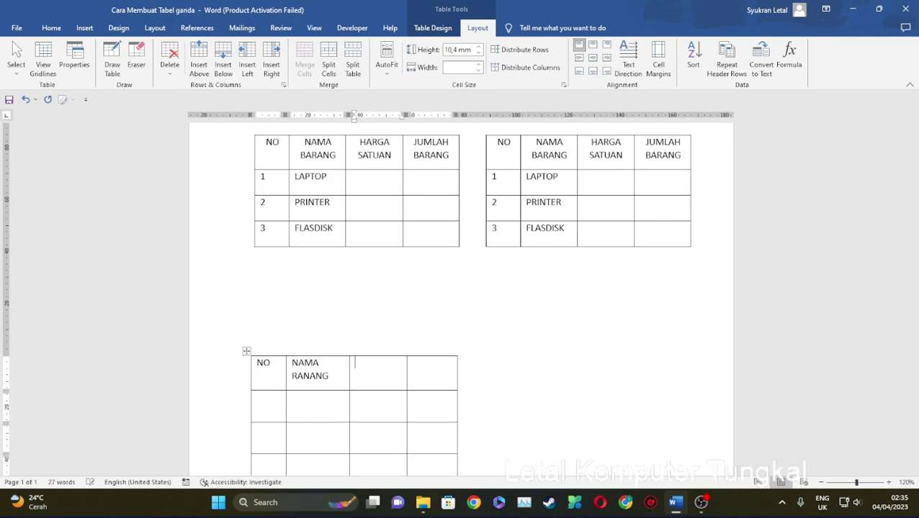
pyautogui.press('Left')
pyautogui.press('Left')
pyautogui.press('Left')
pyautogui.press('Left')
pyautogui.press('Left')
pyautogui.press('Left')
pyautogui.press('Left')
pyautogui.write('BARANG')
pyautogui.press('Delete')
pyautogui.press('Delete')
pyautogui.press('Delete')
pyautogui.press('Delete')
pyautogui.press('Delete')
pyautogui.press('Delete')
# Enter HARGA SATUAN and JUMLAH BARANG as the third and fourth column headings
pyautogui.press('Tab')
pyautogui.write('HARGA SATUAN')
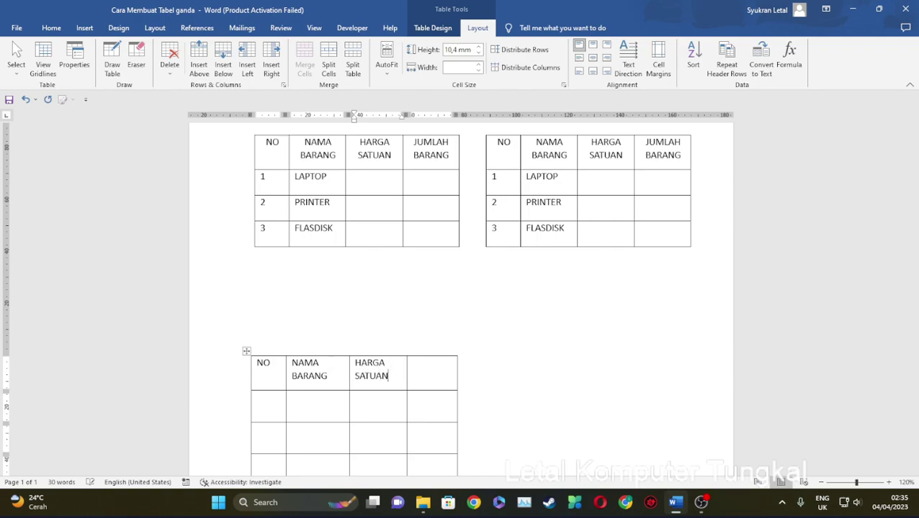
pyautogui.press('Tab')
pyautogui.write('JUMLAH BARANG')
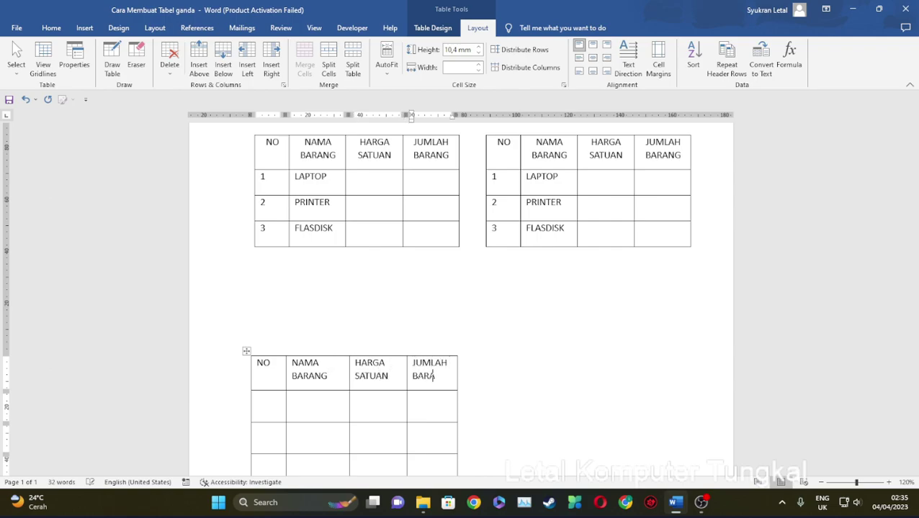
# Fill the drawn table's three data rows with 1 LAPTOP, 2 PRINTER and 3 FLASDISK in the first two columns
pyautogui.click(295, 394)
pyautogui.write('1')
pyautogui.press('Tab')
pyautogui.write('LAPTOP')
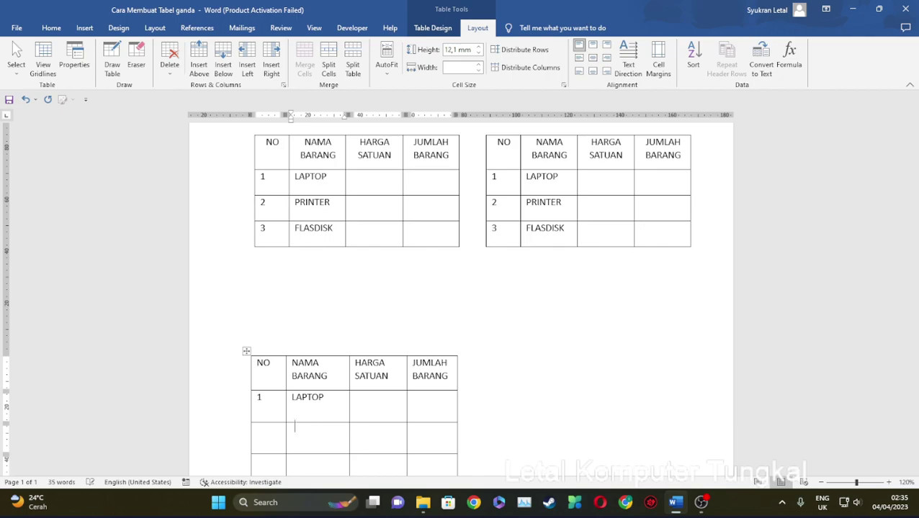
pyautogui.click(283, 429)
pyautogui.write('2')
pyautogui.press('Tab')
pyautogui.write('PRINTER')
pyautogui.click(258, 462)
pyautogui.write('3')
pyautogui.press('Tab')
pyautogui.write('FLAS')
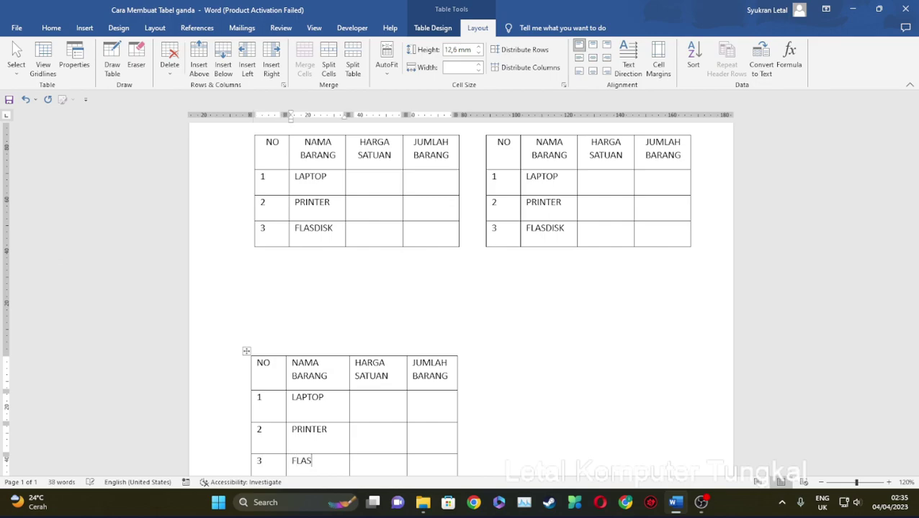
pyautogui.write('DISK')
# Place a duplicate of the completed drawn table beside the original, level with it
pyautogui.scroll(-2, 322, 348)
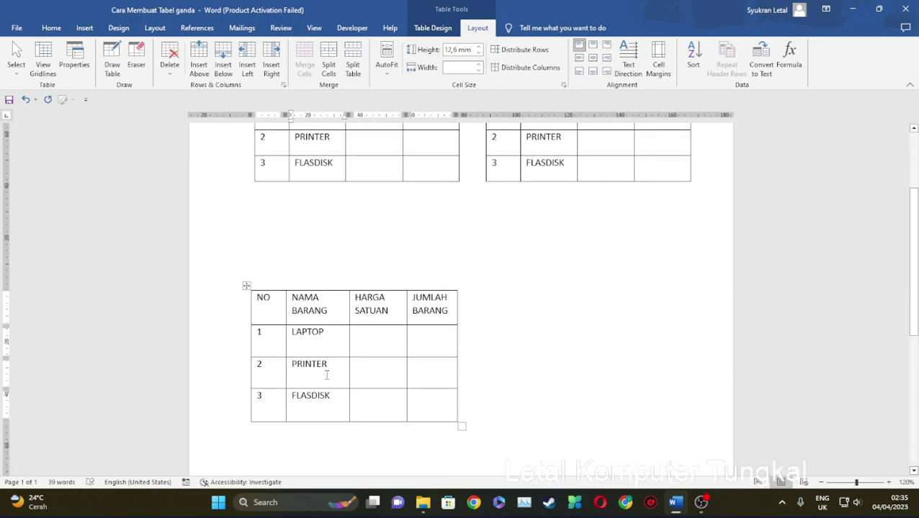
pyautogui.moveTo(281, 310); pyautogui.dragTo(425, 400)
pyautogui.click(311, 310)
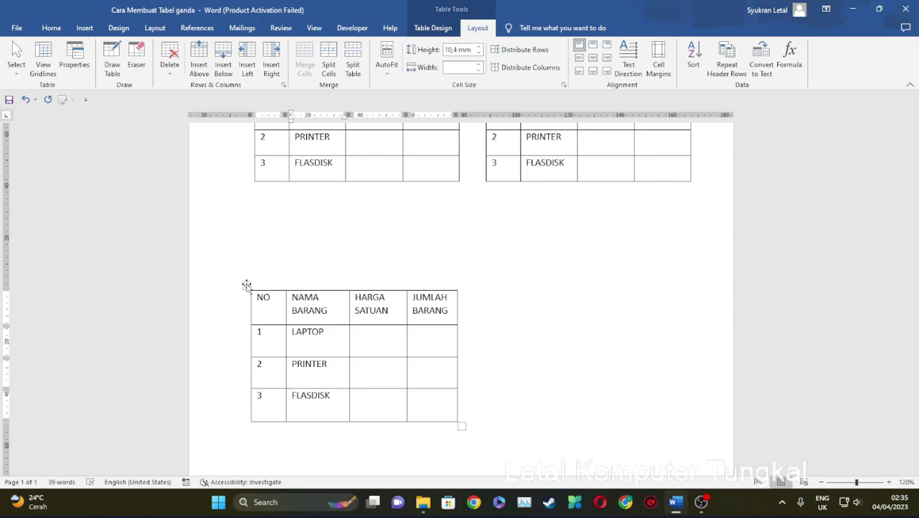
pyautogui.moveTo(247, 286); pyautogui.dragTo(489, 287)
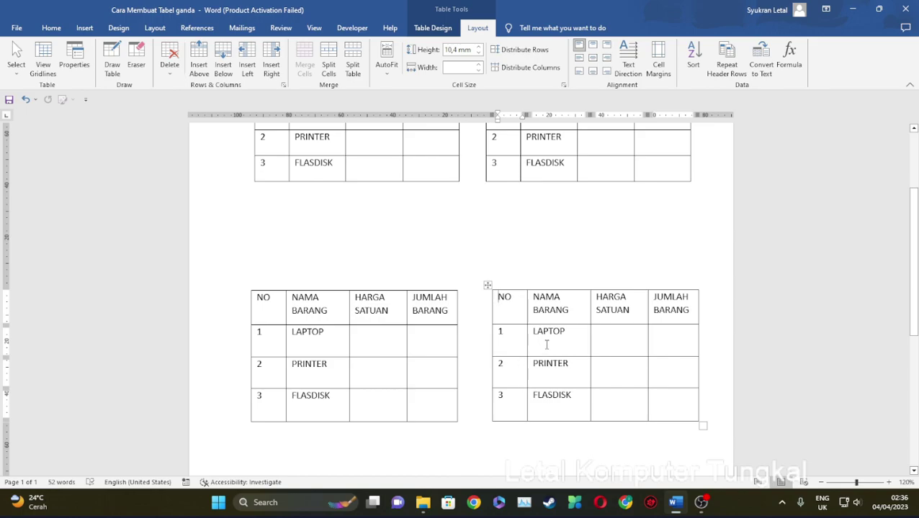
# Insert a table with 9 columns and 4 rows in the empty area below the two drawn tables
pyautogui.scroll(-3, 582, 376)
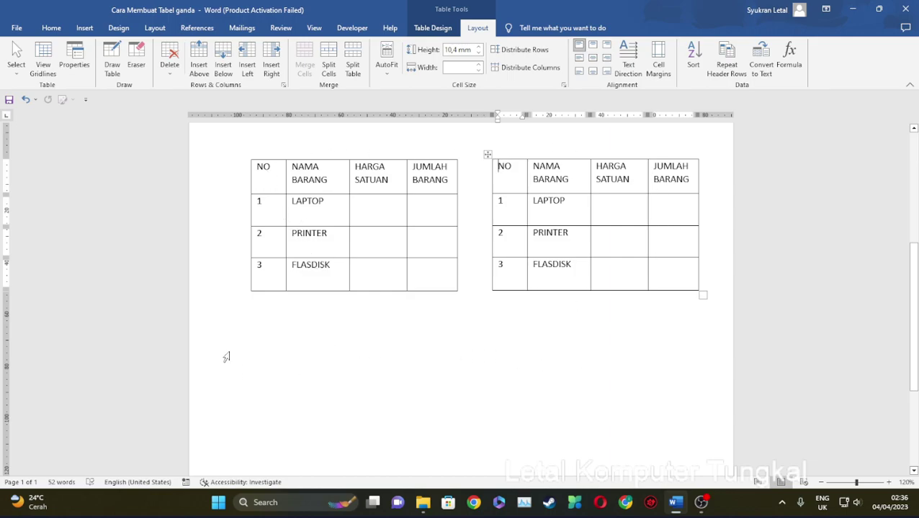
pyautogui.click(262, 329)
pyautogui.scroll(1, 343, 350)
pyautogui.scroll(-1, 361, 416)
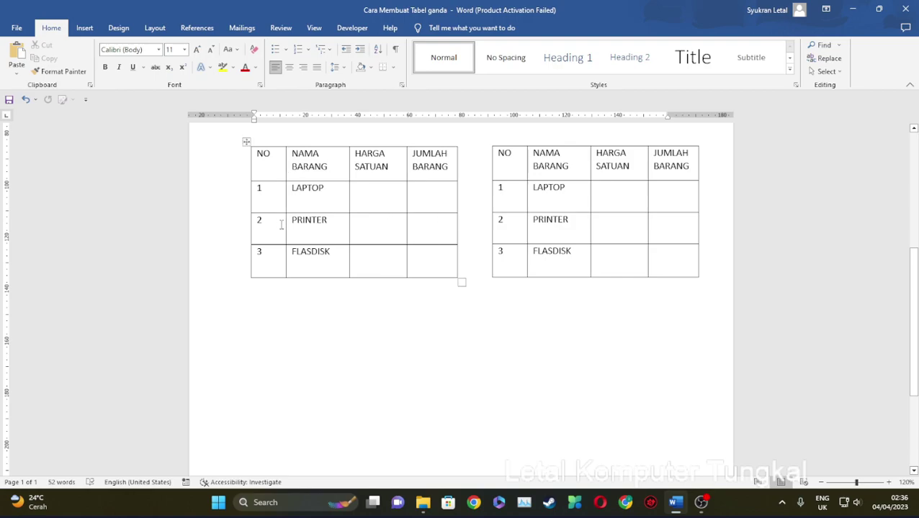
pyautogui.click(86, 27)
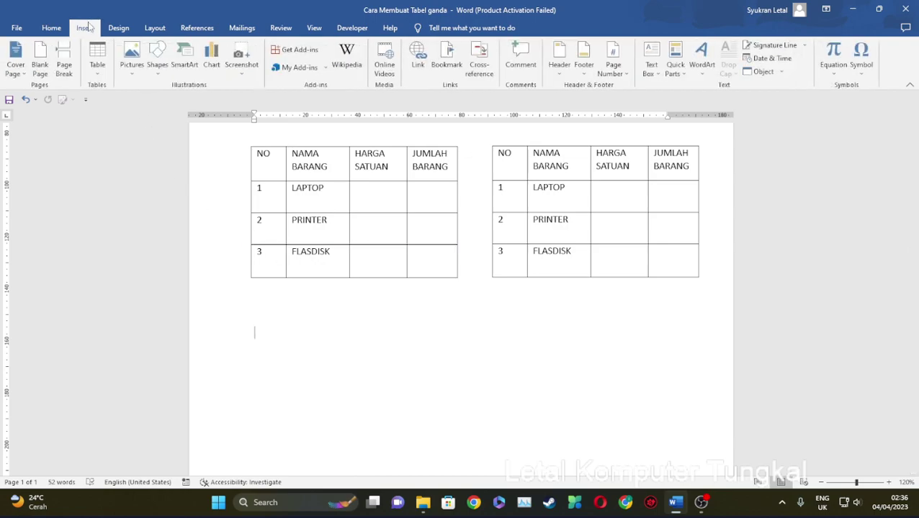
pyautogui.click(99, 68)
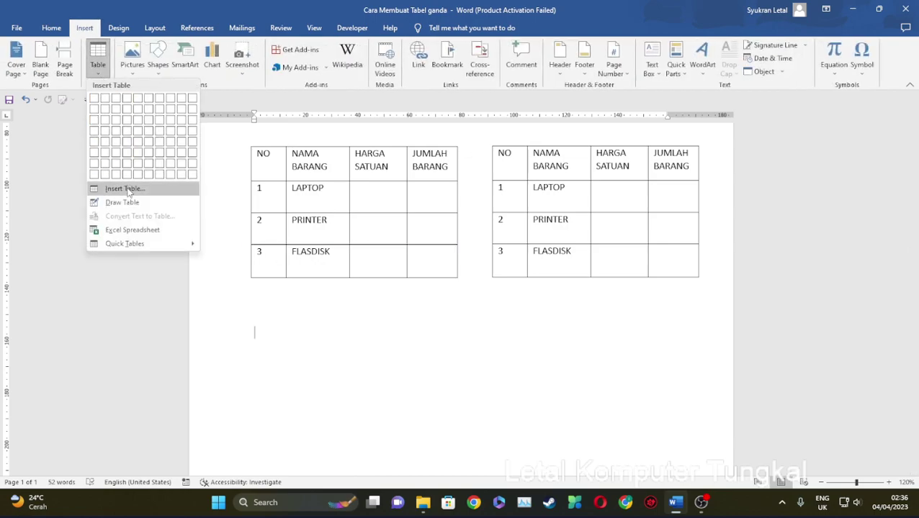
pyautogui.click(126, 188)
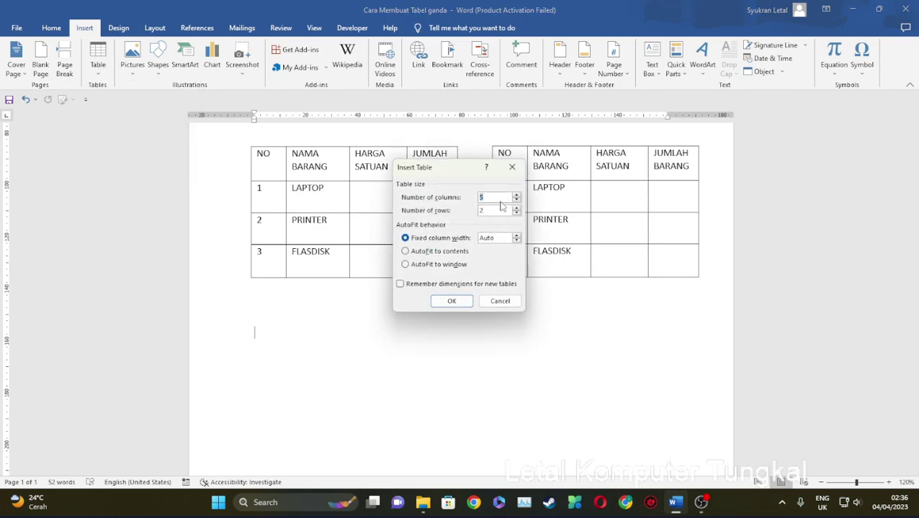
pyautogui.write('9')
pyautogui.write('4')
pyautogui.click(460, 303)
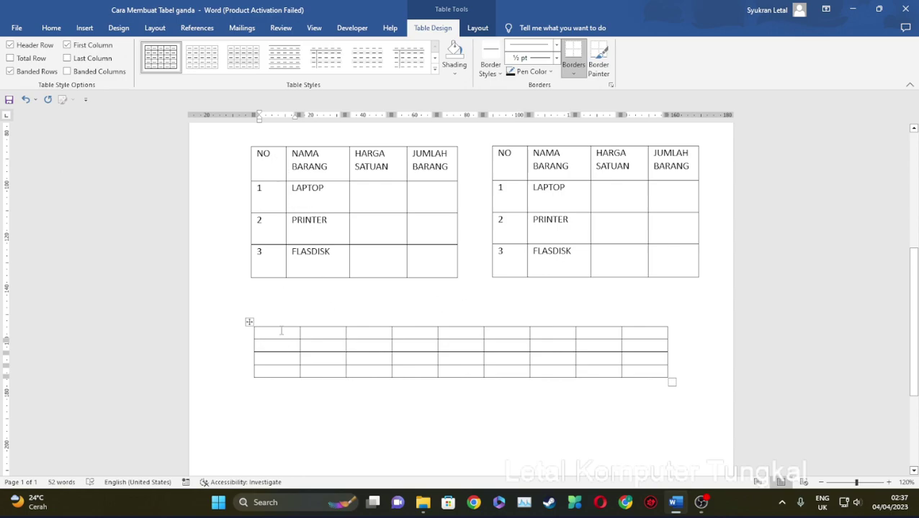
# Enter the headings NO, NAMA BARANG, HARGA SATUAN and JUMLAH BARANG in the new table's first four columns
pyautogui.write('NO')
pyautogui.press('Tab')
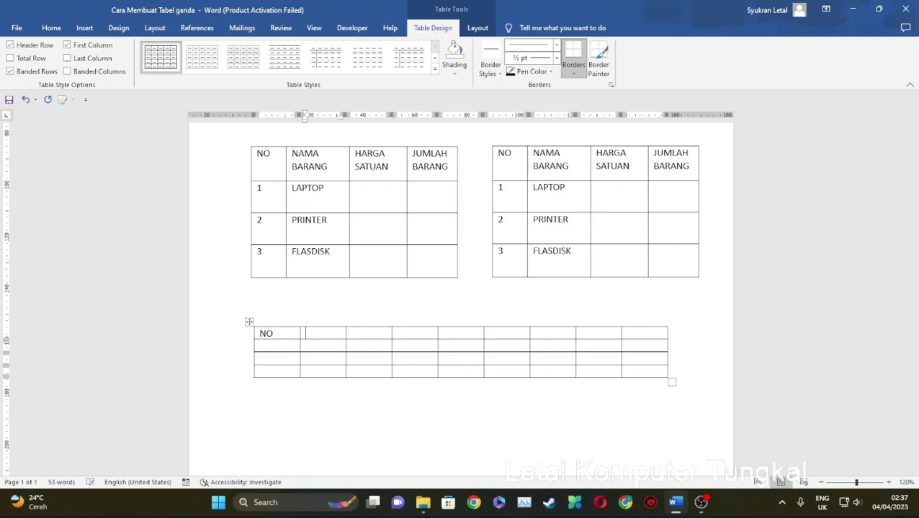
pyautogui.write('NAMA BARANG')
pyautogui.press('Tab')
pyautogui.write('HARGA SATUAN')
pyautogui.press('Tab')
pyautogui.write('JUMLAH BARANG')
# Number the new table's data rows 1 to 3 and enter LAPTOP, PRINTER and FLASDISK under NAMA BARANG
pyautogui.press('Down')
pyautogui.press('Left')
pyautogui.press('Left')
pyautogui.press('Left')
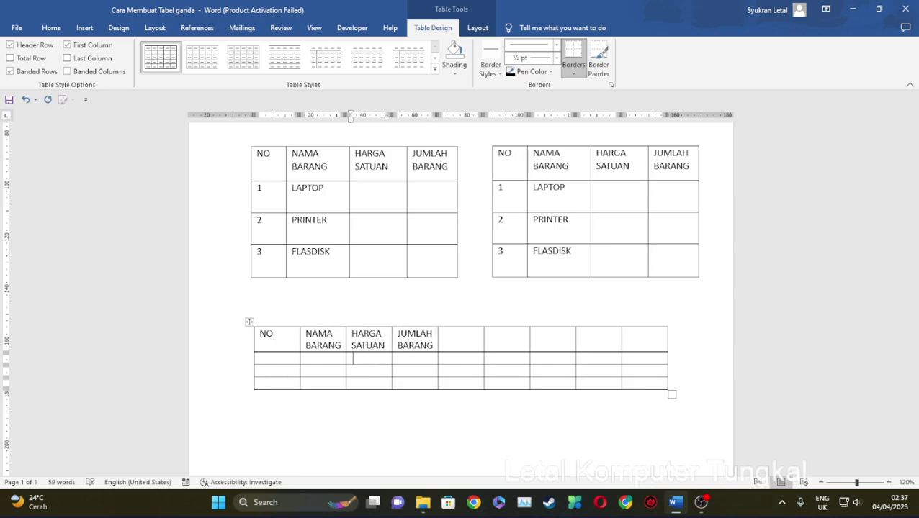
pyautogui.write('2')
pyautogui.press('Down')
pyautogui.write('3')
pyautogui.click(305, 370)
pyautogui.write('LAPTOPR')
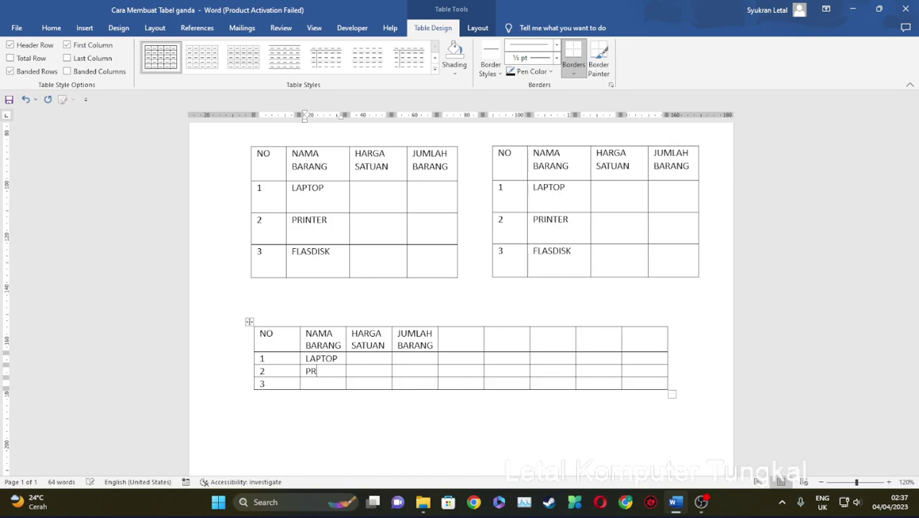
pyautogui.write('UINNTE')
pyautogui.write('FLASDISK')
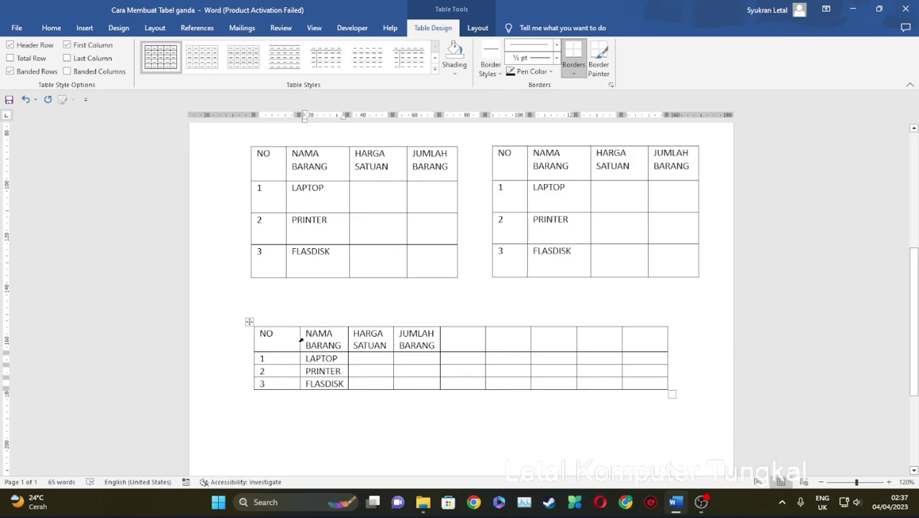
# Narrow the NO column and widen the HARGA SATUAN and JUMLAH BARANG columns of the new table
pyautogui.moveTo(300, 335); pyautogui.dragTo(286, 338)
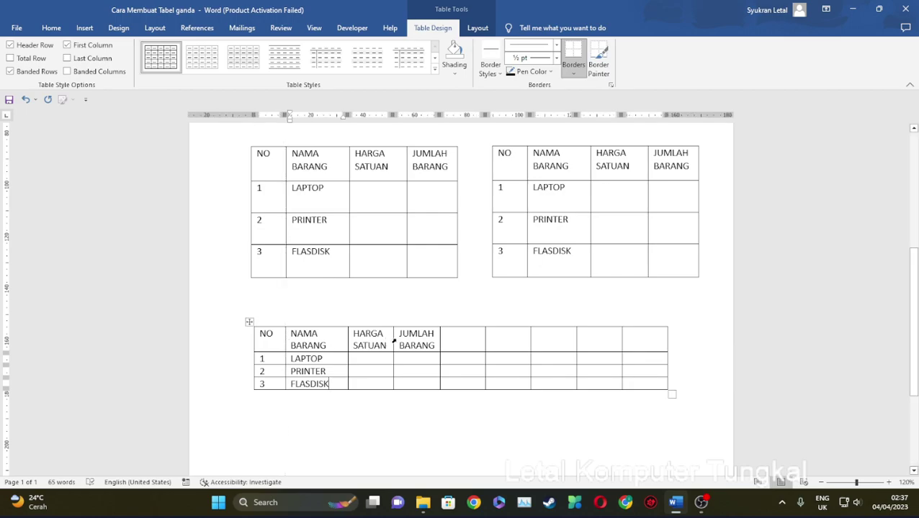
pyautogui.moveTo(440, 339); pyautogui.dragTo(458, 339)
pyautogui.moveTo(393, 336); pyautogui.dragTo(402, 337)
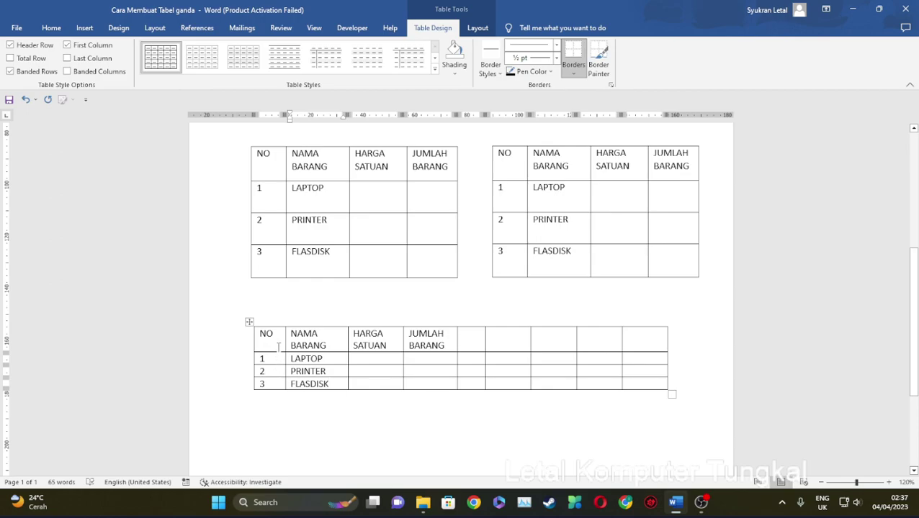
# Copy the nine-column table's four filled columns and select its last four empty columns as the paste target
pyautogui.click(274, 334)
pyautogui.moveTo(262, 325); pyautogui.dragTo(423, 346)
pyautogui.rightClick(422, 344)
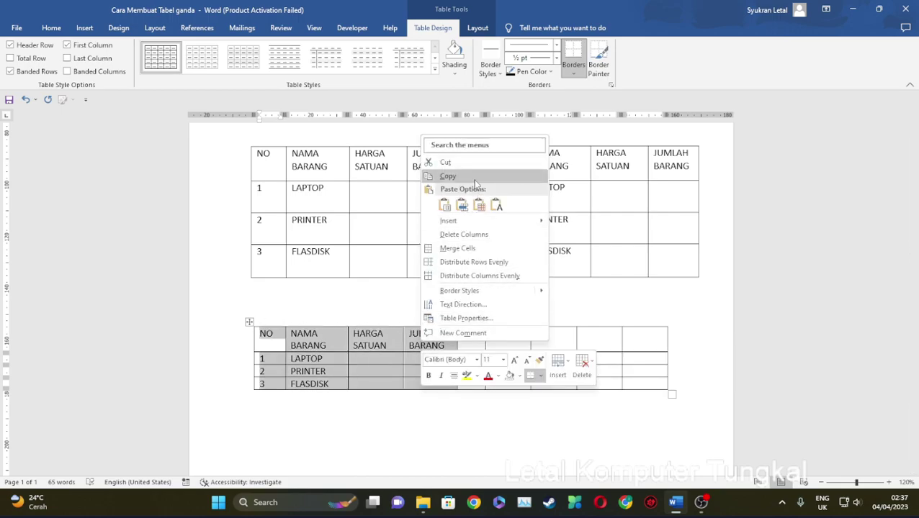
pyautogui.click(446, 179)
pyautogui.moveTo(505, 333); pyautogui.dragTo(637, 387)
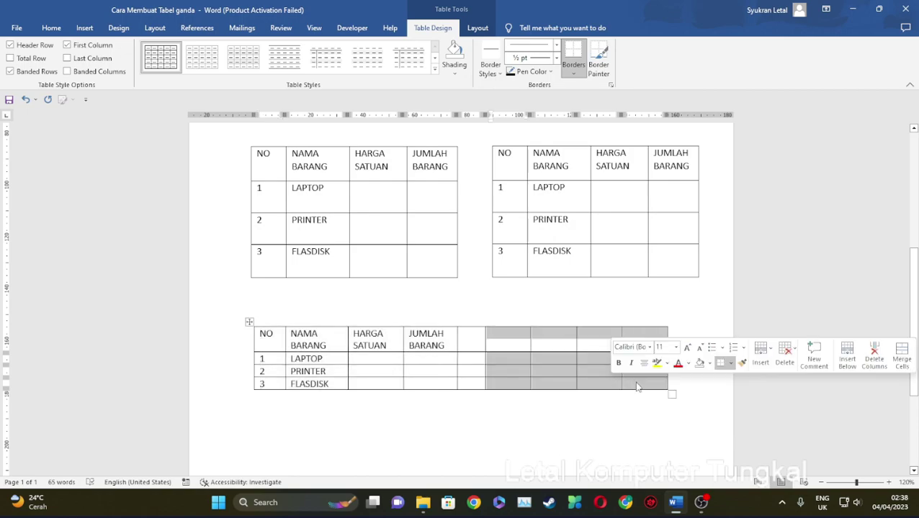
# Try to paste the copied columns into the selected empty columns as nested tables, and undo the paste
pyautogui.rightClick(523, 344)
pyautogui.click(547, 209)
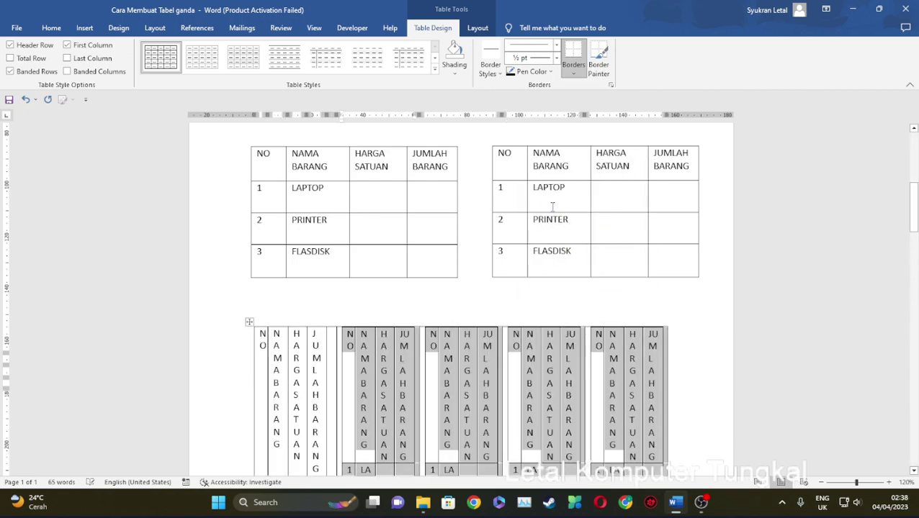
pyautogui.hotkey('ctrl', 'z')
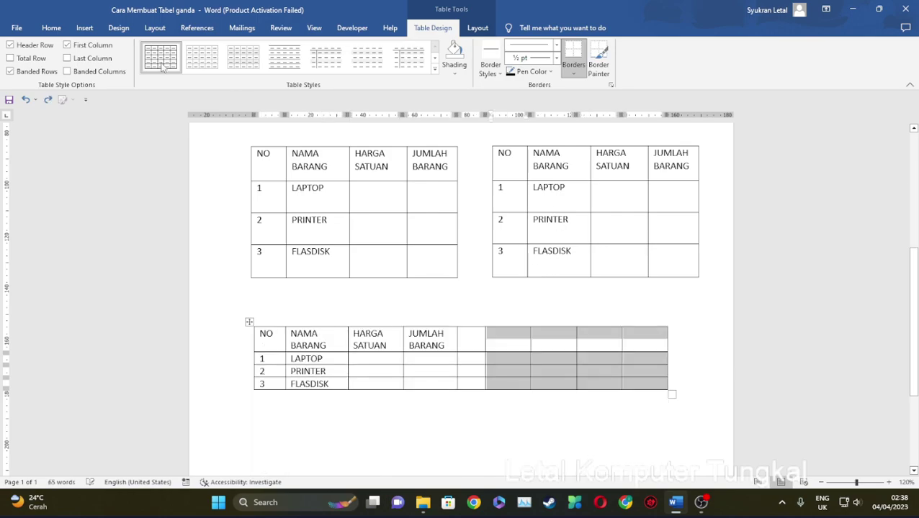
# Paste the copied columns over the selected last four empty columns of the nine-column table
pyautogui.click(52, 27)
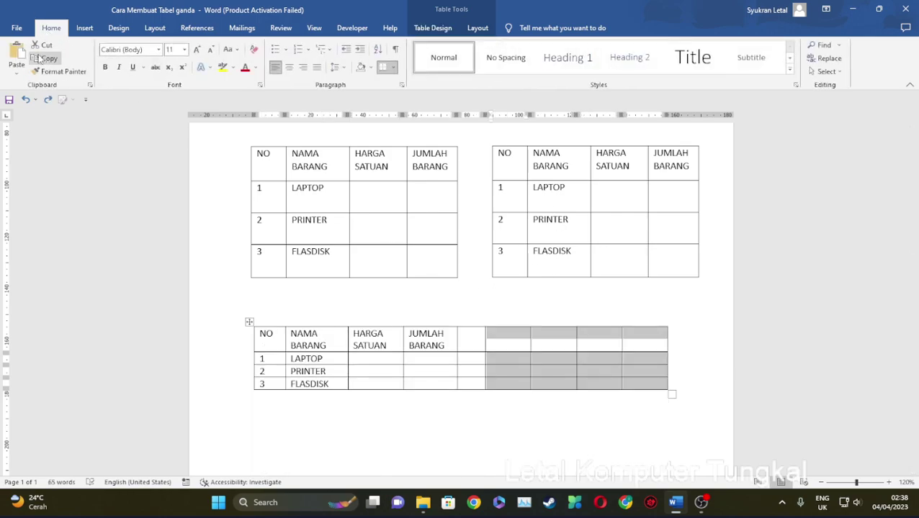
pyautogui.click(17, 52)
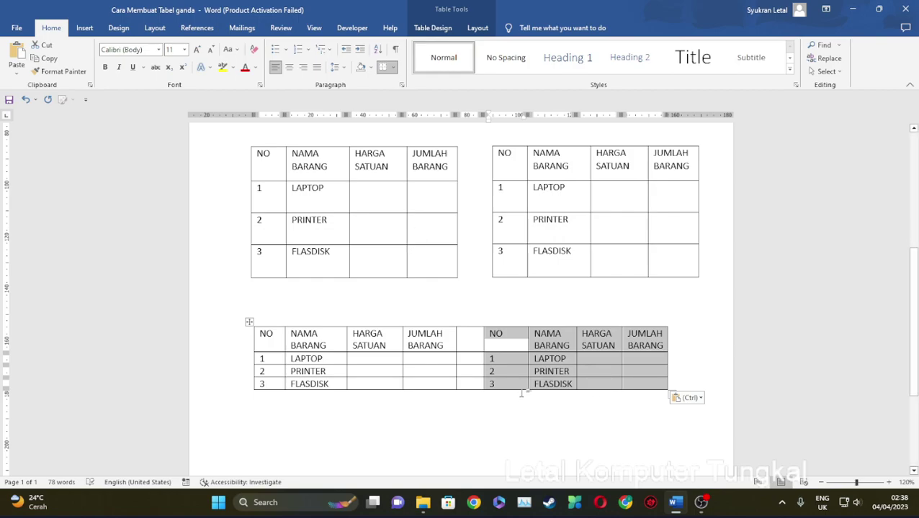
pyautogui.click(510, 366)
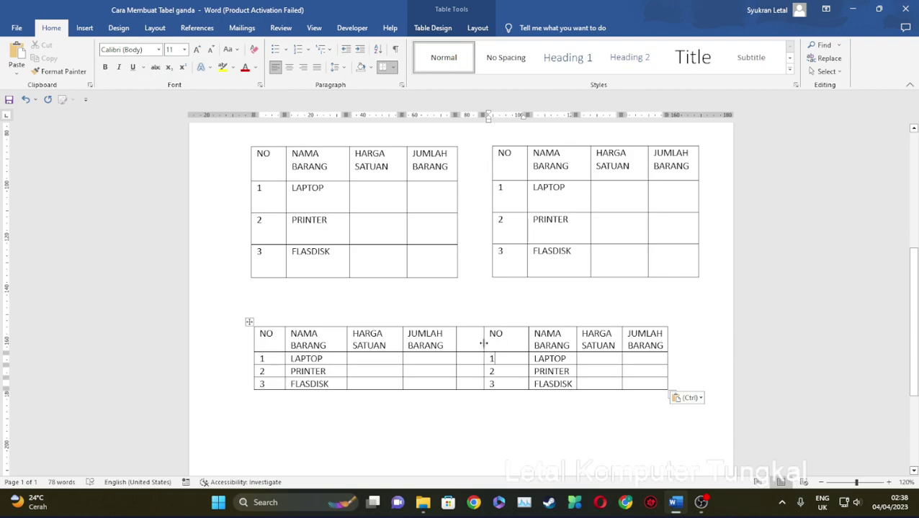
# Narrow the second NO column and widen the second NAMA BARANG, HARGA SATUAN and JUMLAH BARANG columns of the nine-column table
pyautogui.moveTo(484, 343); pyautogui.dragTo(492, 341)
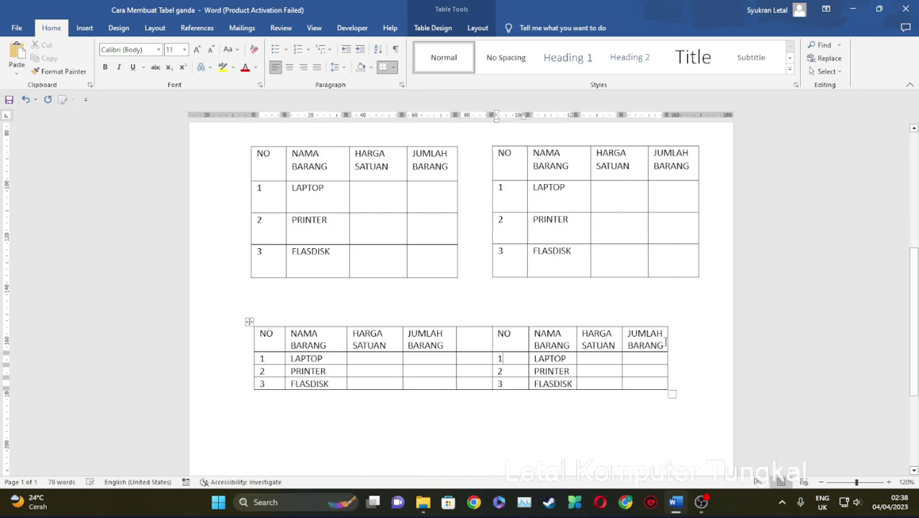
pyautogui.moveTo(668, 341); pyautogui.dragTo(695, 342)
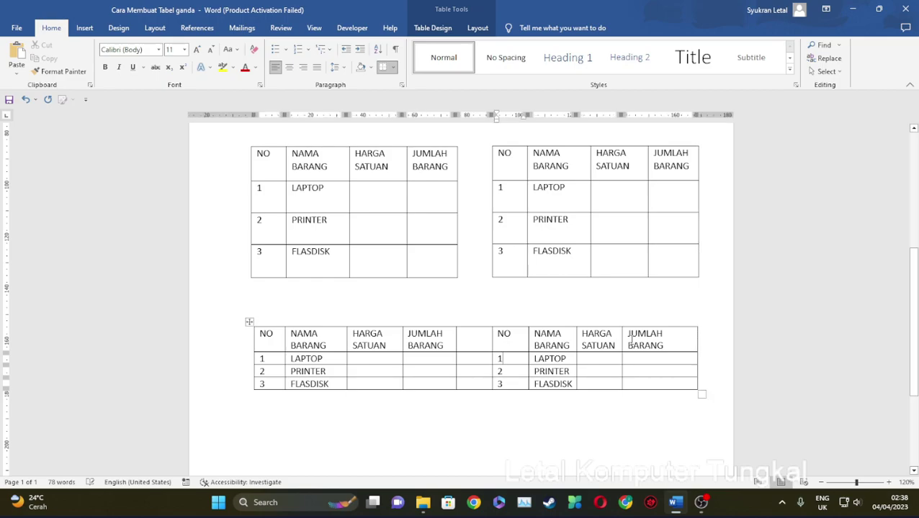
pyautogui.moveTo(622, 334); pyautogui.dragTo(648, 333)
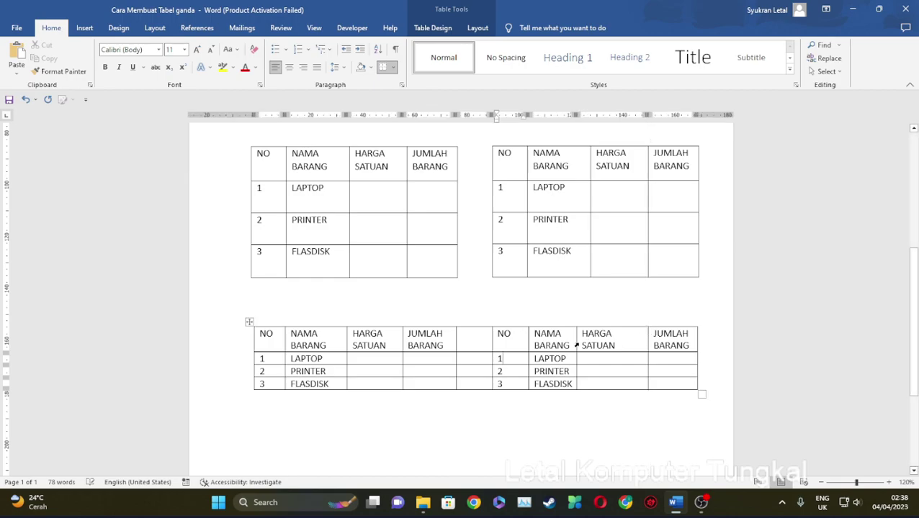
pyautogui.moveTo(576, 339); pyautogui.dragTo(591, 338)
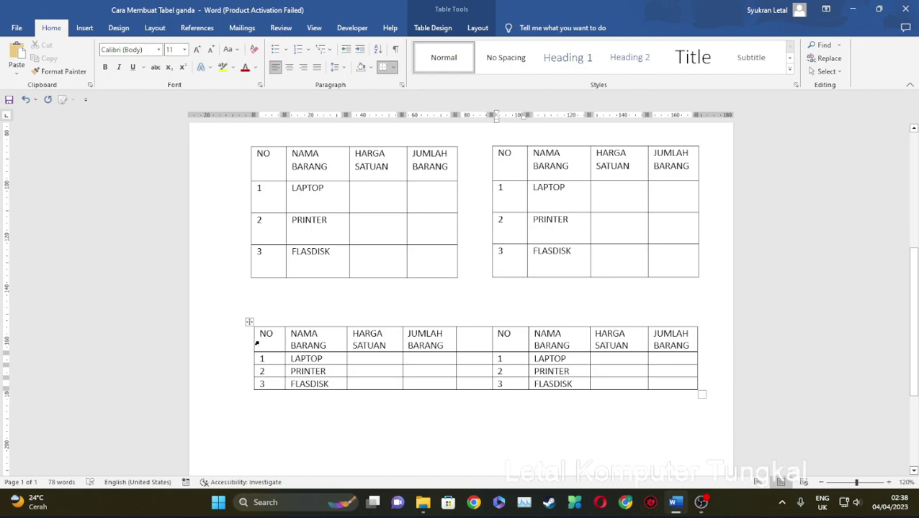
# Remove the top, inner horizontal and bottom borders from the empty fifth column using the Custom border setting
pyautogui.click(474, 329)
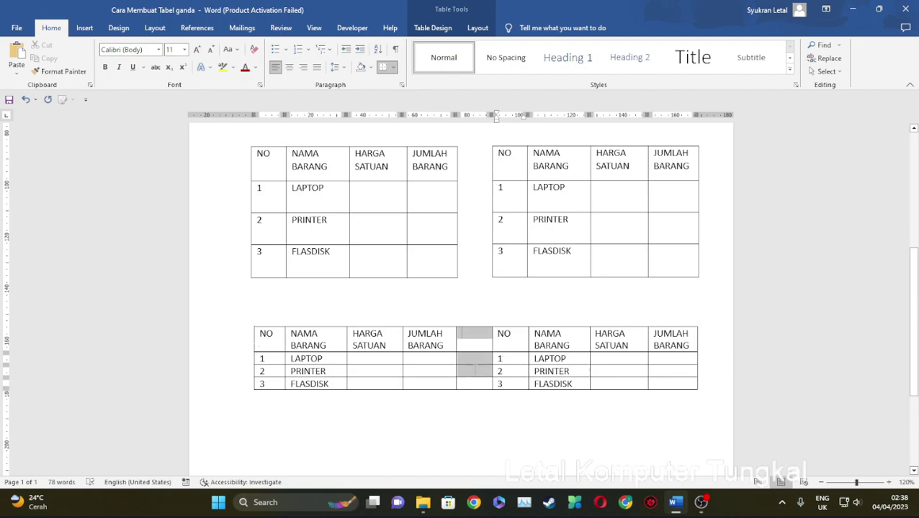
pyautogui.click(393, 67)
pyautogui.click(424, 291)
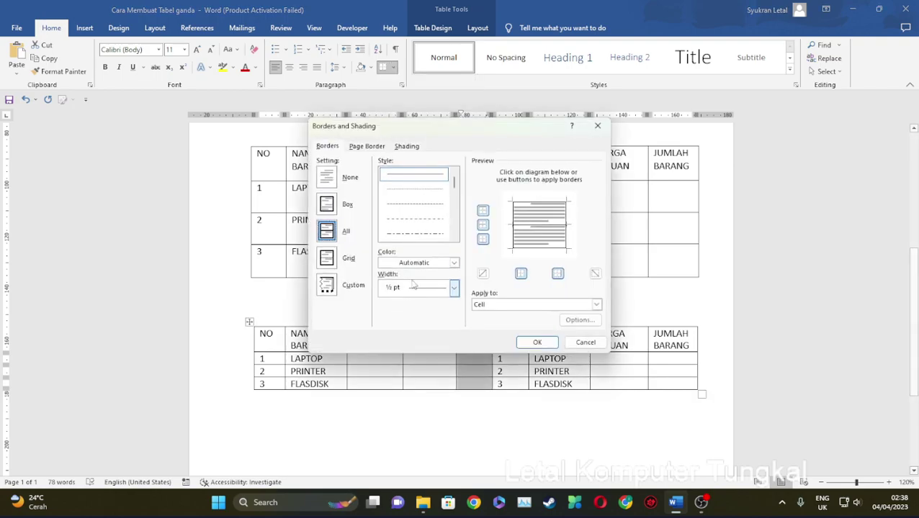
pyautogui.click(329, 286)
pyautogui.click(547, 207)
pyautogui.click(548, 229)
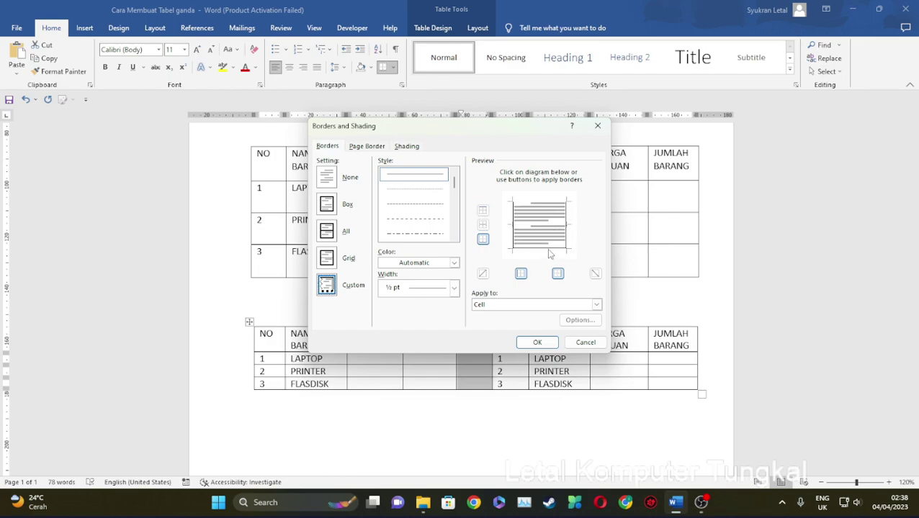
pyautogui.click(549, 251)
pyautogui.click(537, 342)
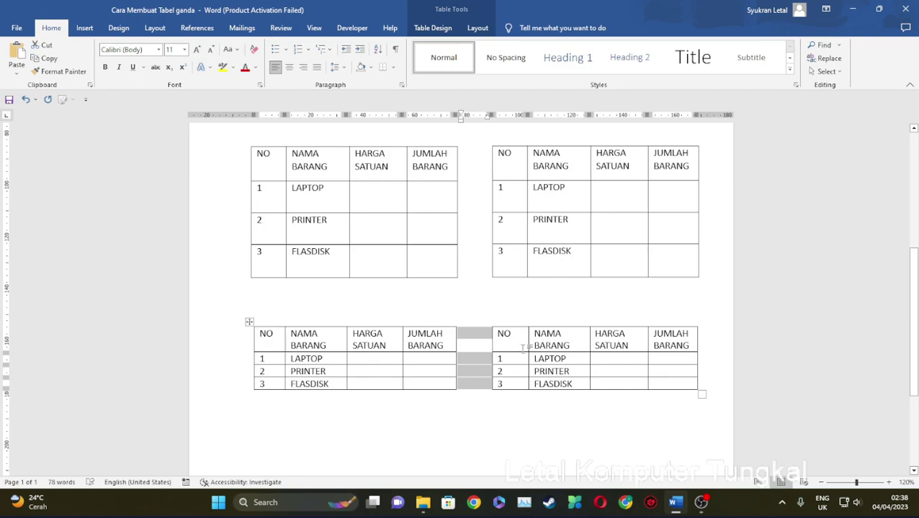
pyautogui.click(517, 344)
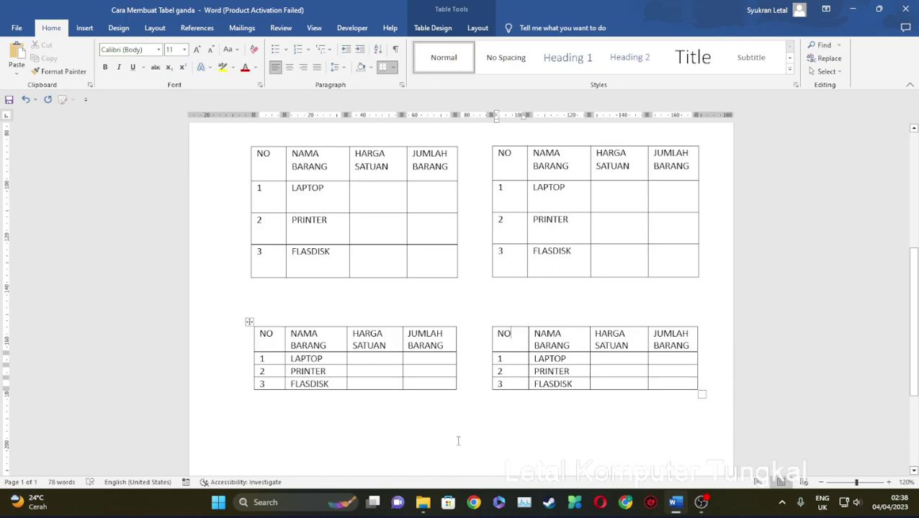
# Add a new paragraph below the tables and set the page layout to two columns from this point forward
pyautogui.click(277, 423)
pyautogui.press('Return')
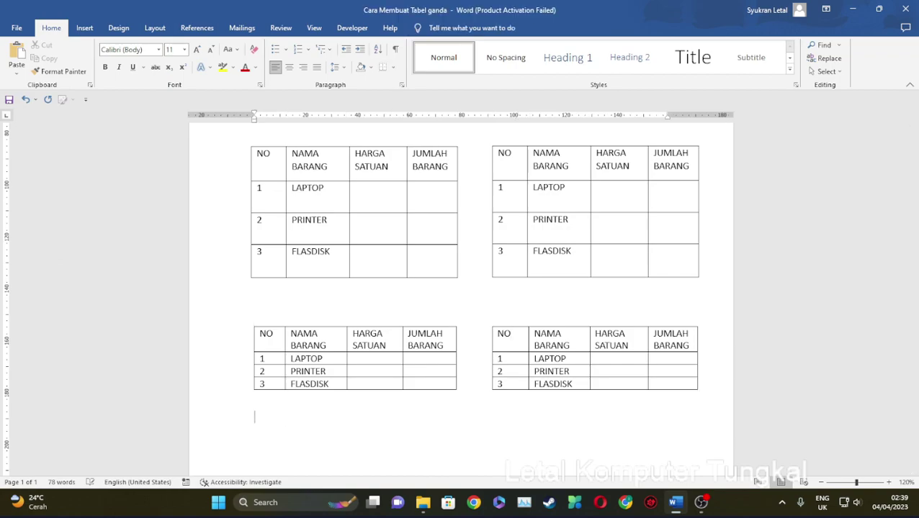
pyautogui.scroll(-4, 376, 394)
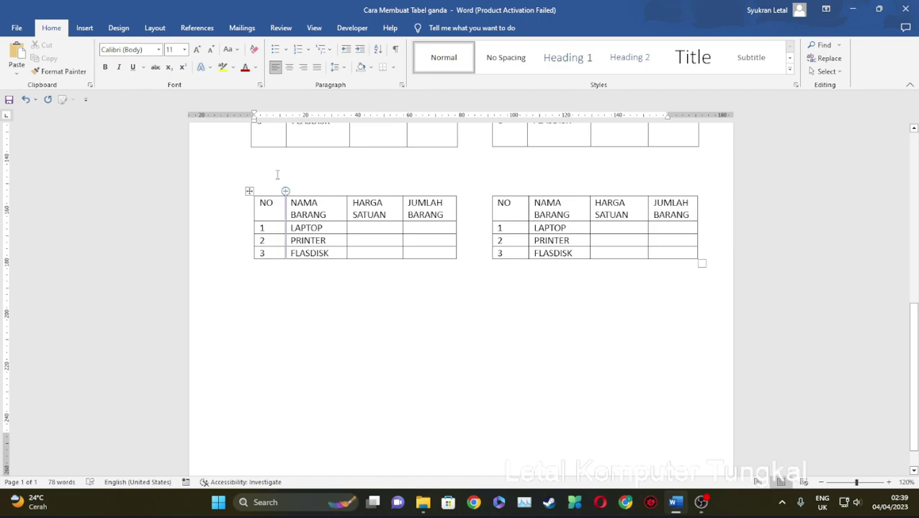
pyautogui.click(155, 28)
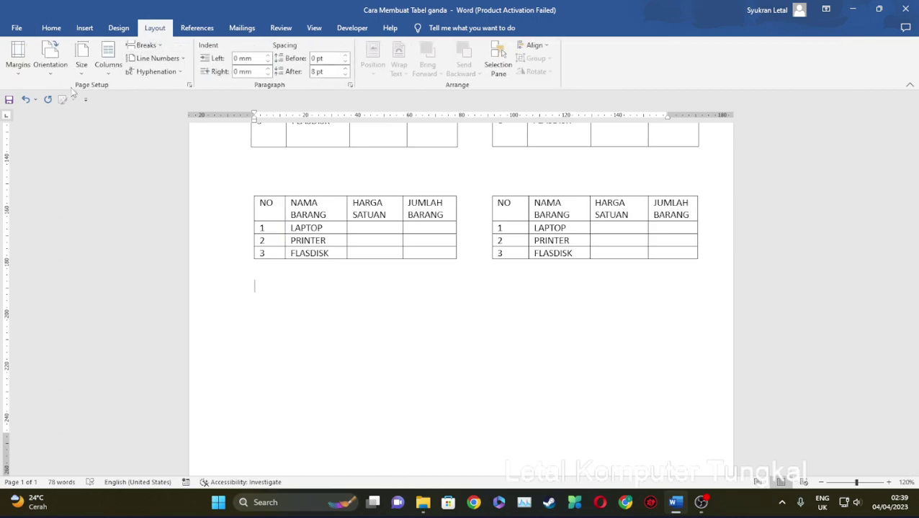
pyautogui.click(108, 72)
pyautogui.click(141, 216)
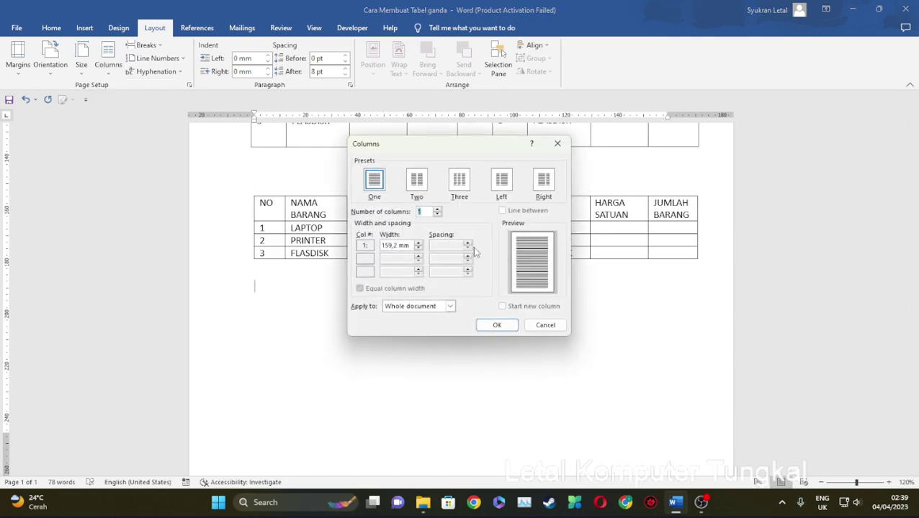
pyautogui.click(419, 181)
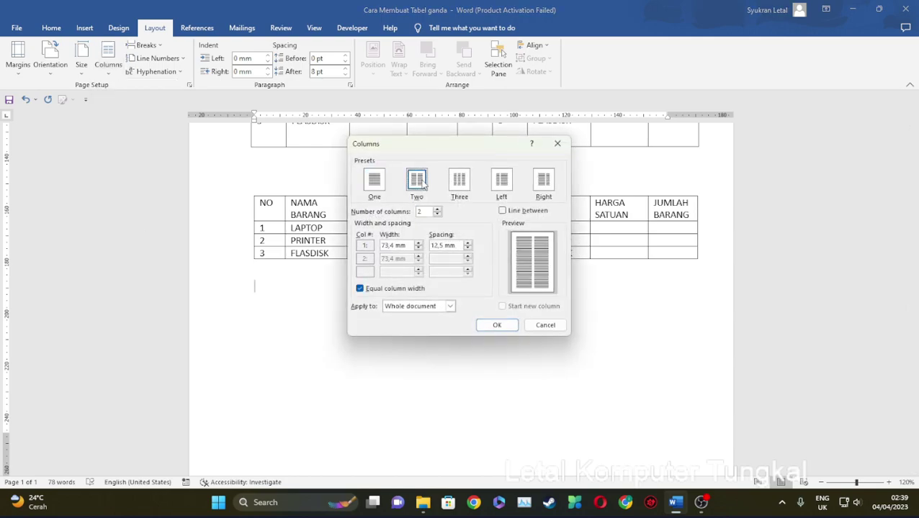
pyautogui.moveTo(424, 149); pyautogui.dragTo(457, 134)
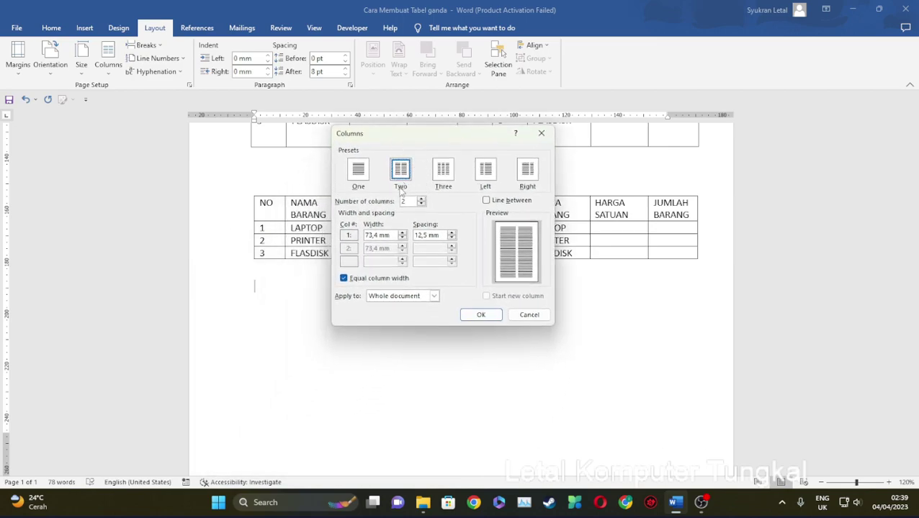
pyautogui.click(379, 296)
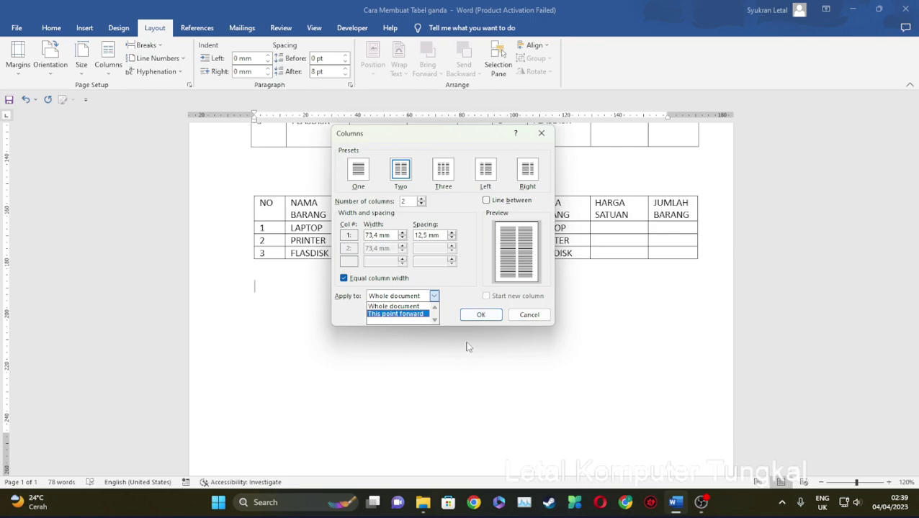
pyautogui.click(422, 314)
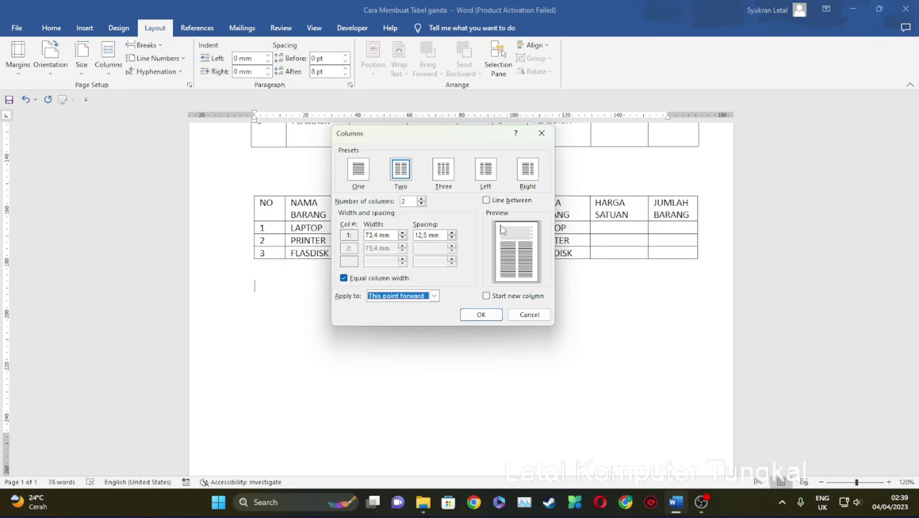
pyautogui.click(500, 316)
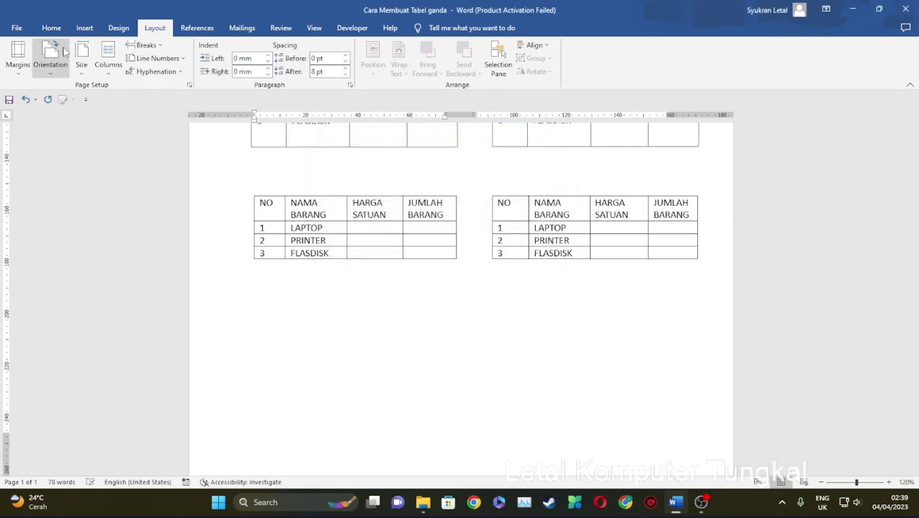
# Insert a table with 4 columns and 4 rows in the new two-column section
pyautogui.click(85, 27)
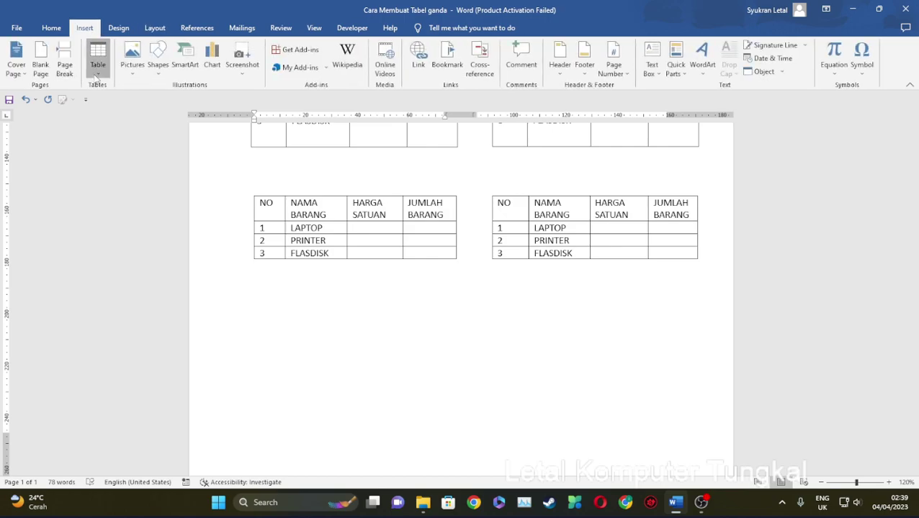
pyautogui.click(98, 61)
pyautogui.click(119, 189)
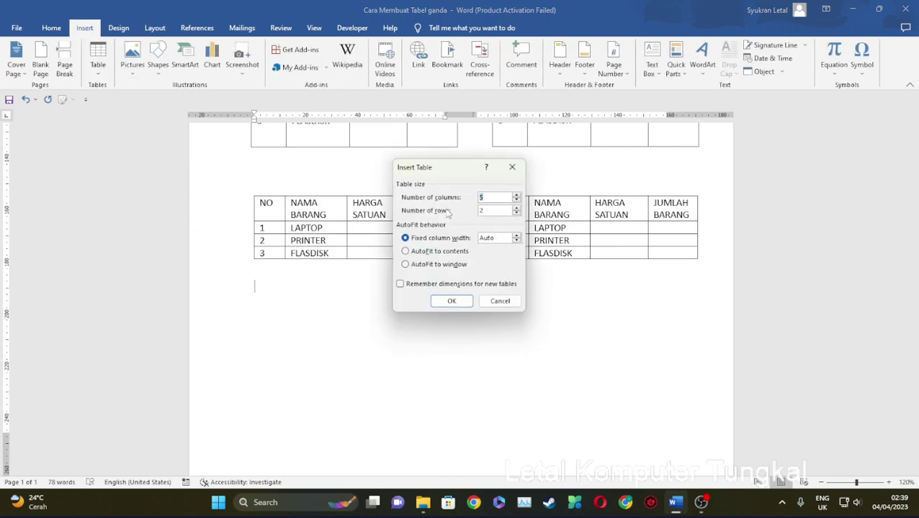
pyautogui.doubleClick(478, 210)
pyautogui.write('4')
pyautogui.click(452, 301)
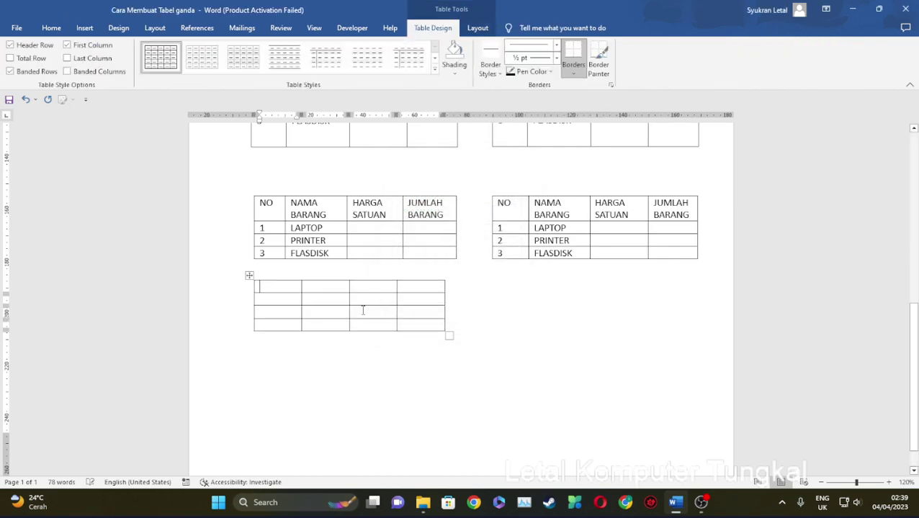
# Enter NO in the new table's first cell and paste the four filled columns of the table above there
pyautogui.write('NO')
pyautogui.press('Tab')
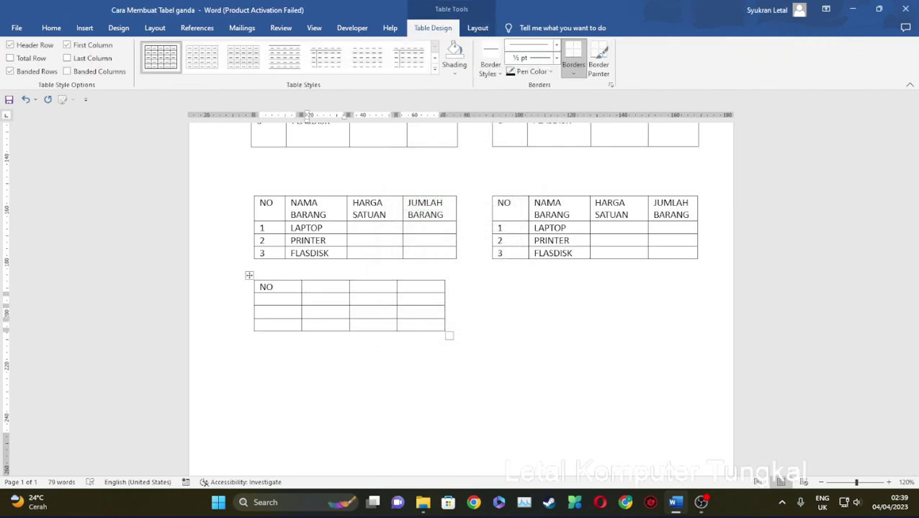
pyautogui.moveTo(259, 203); pyautogui.dragTo(412, 252)
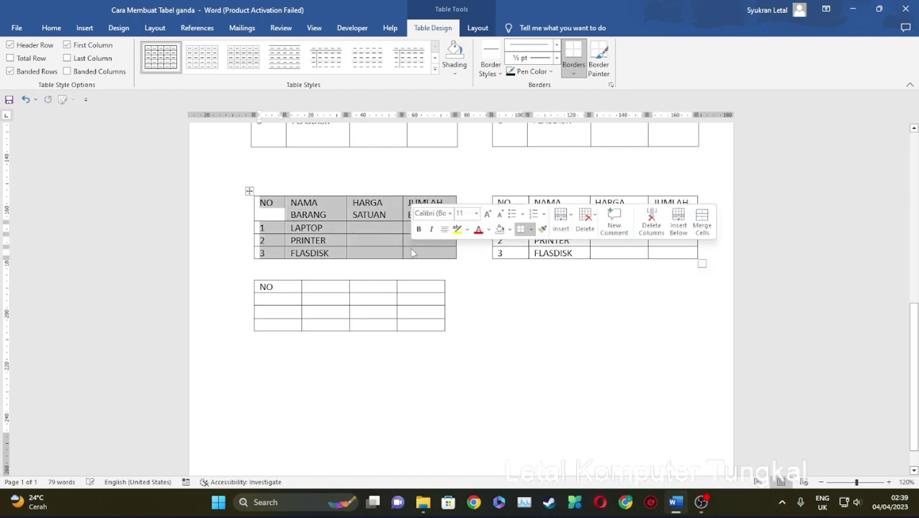
pyautogui.click(292, 288)
pyautogui.doubleClick(268, 288)
pyautogui.hotkey('ctrl', 'v')
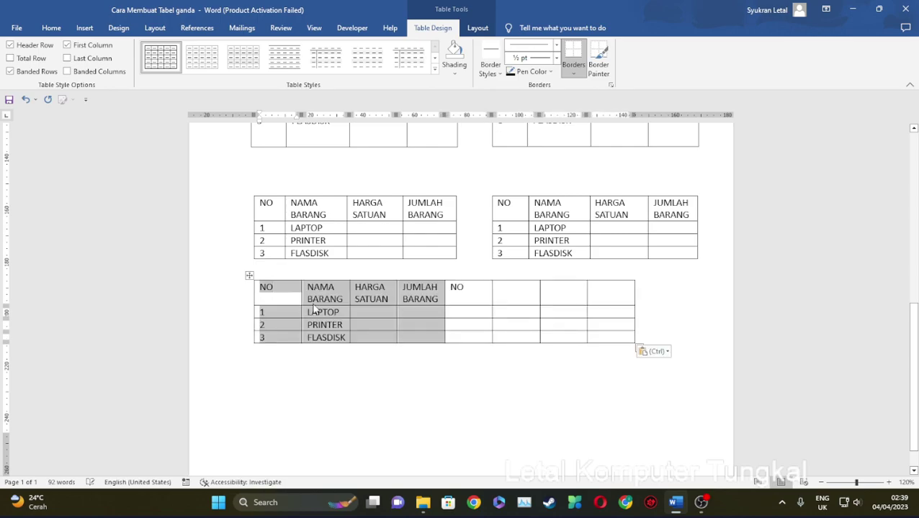
# Delete the four surplus columns, starting with the second NO column, from the new table
pyautogui.moveTo(478, 295); pyautogui.dragTo(608, 337)
pyautogui.click(477, 28)
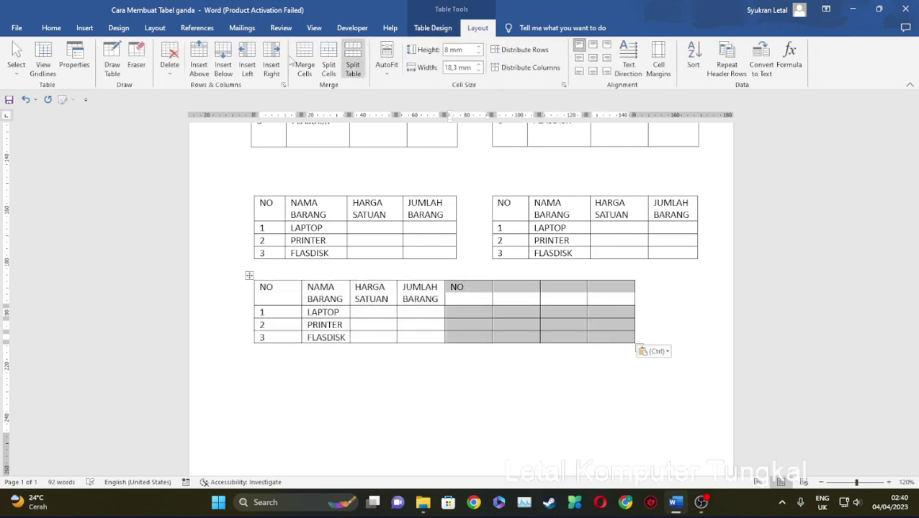
pyautogui.click(173, 69)
pyautogui.click(195, 127)
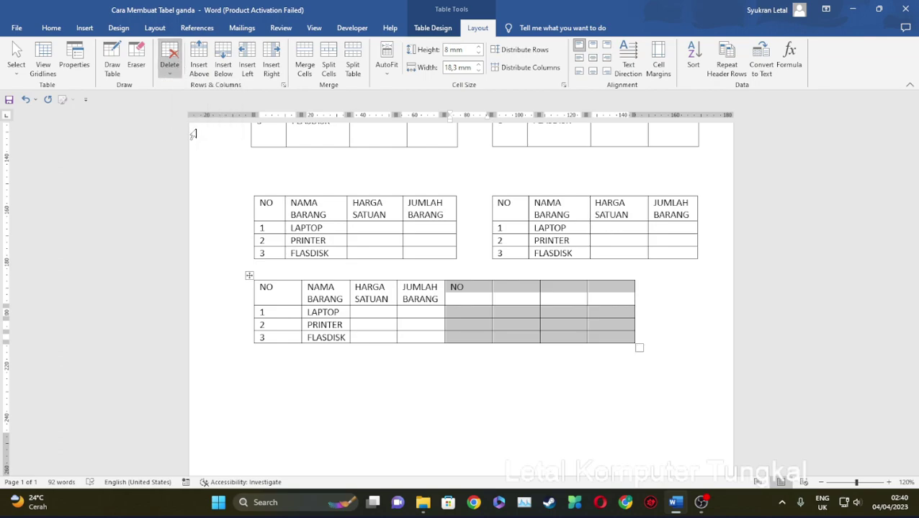
pyautogui.hotkey('ctrl', 'z')
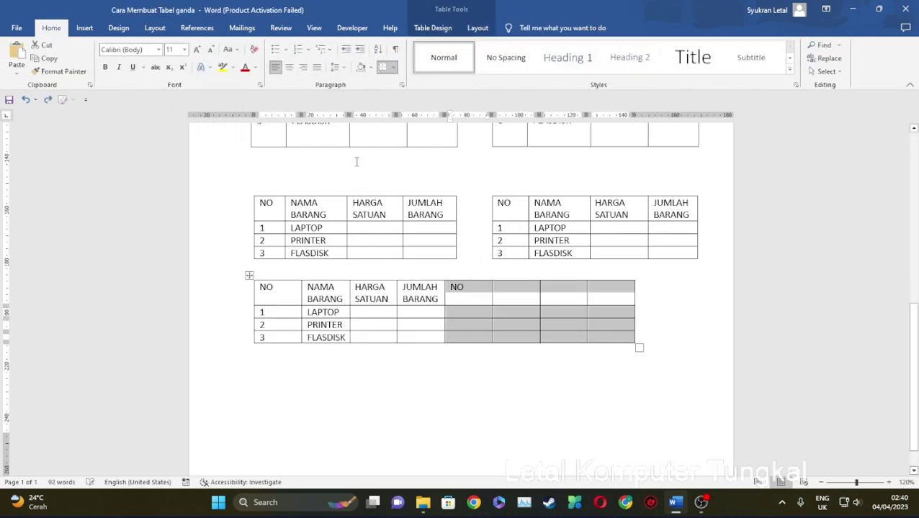
pyautogui.click(477, 28)
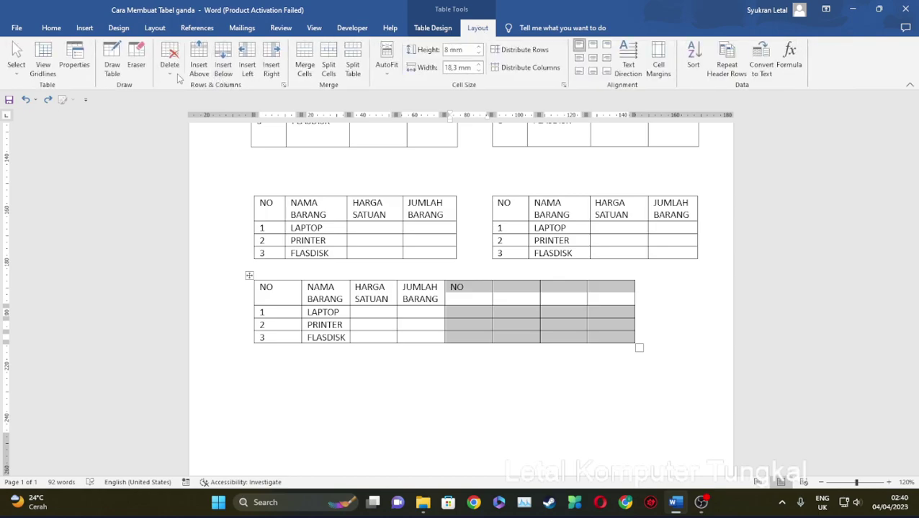
pyautogui.click(170, 63)
pyautogui.click(200, 100)
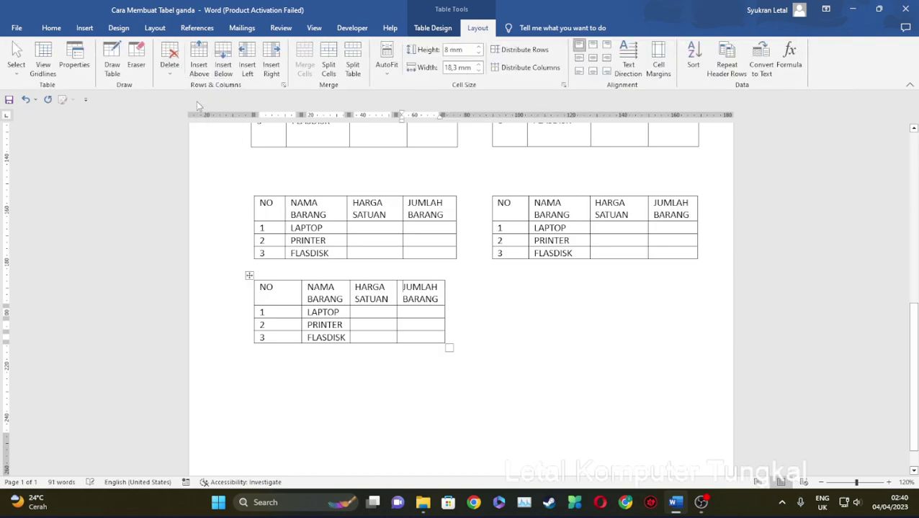
# Try to widen the JUMLAH BARANG column of the new table slightly
pyautogui.click(373, 370)
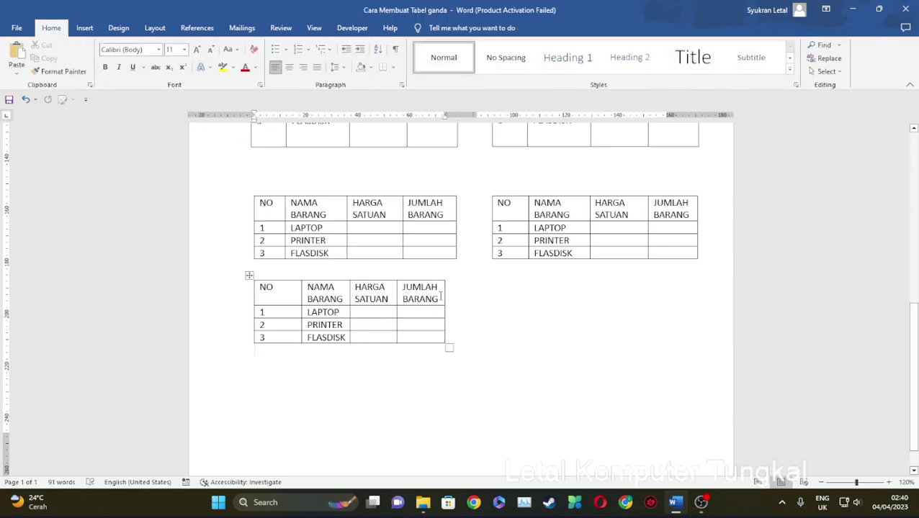
pyautogui.click(434, 291)
pyautogui.moveTo(444, 114); pyautogui.dragTo(454, 113)
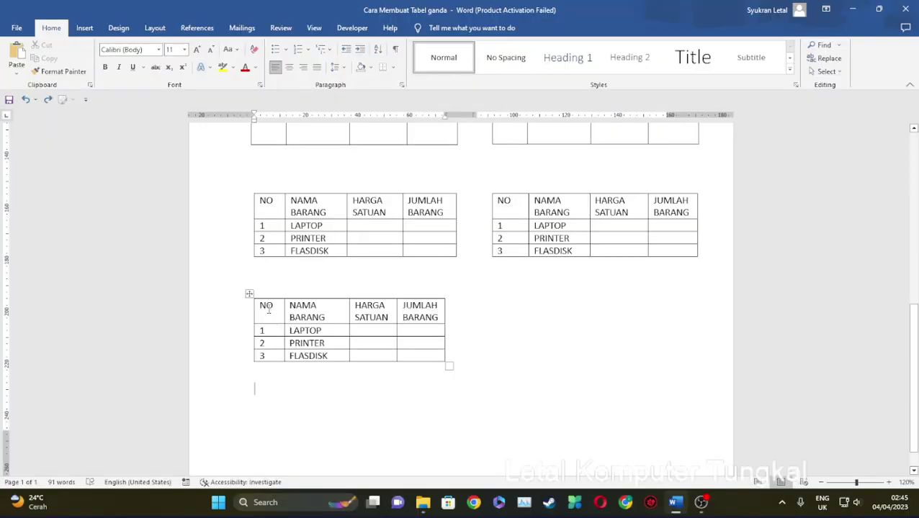
# Insert a column break in the paragraph below the new table to continue in the second column
pyautogui.moveTo(268, 308); pyautogui.dragTo(273, 389)
pyautogui.click(266, 389)
pyautogui.click(163, 30)
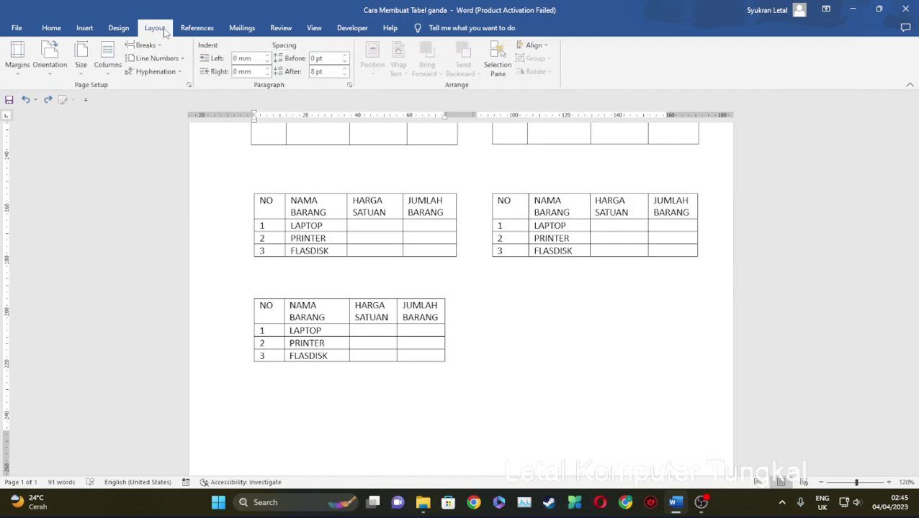
pyautogui.click(146, 45)
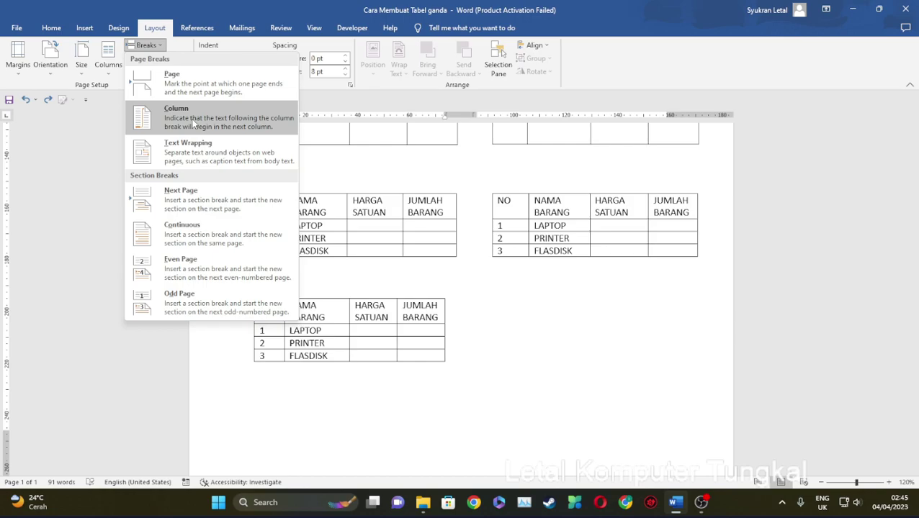
pyautogui.click(193, 118)
pyautogui.click(512, 310)
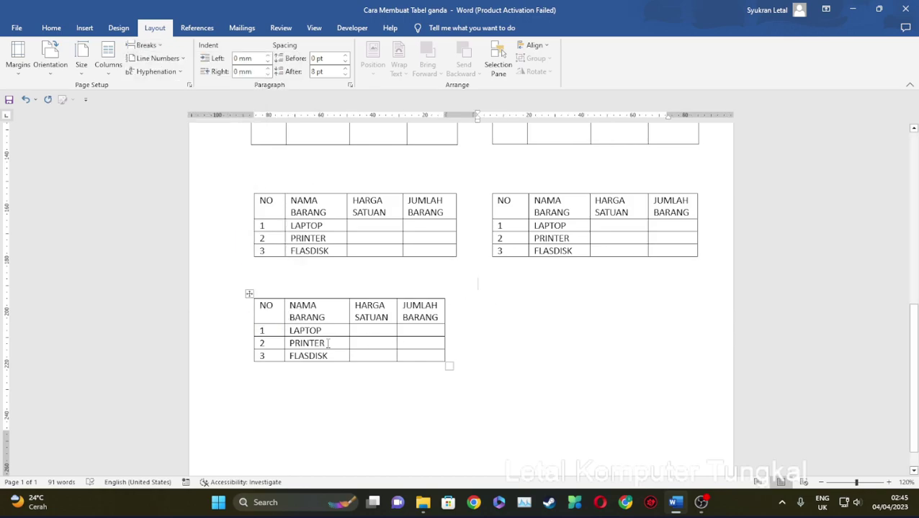
# Copy the whole new four-column table and paste it into the second column beside the original
pyautogui.moveTo(274, 314); pyautogui.dragTo(421, 358)
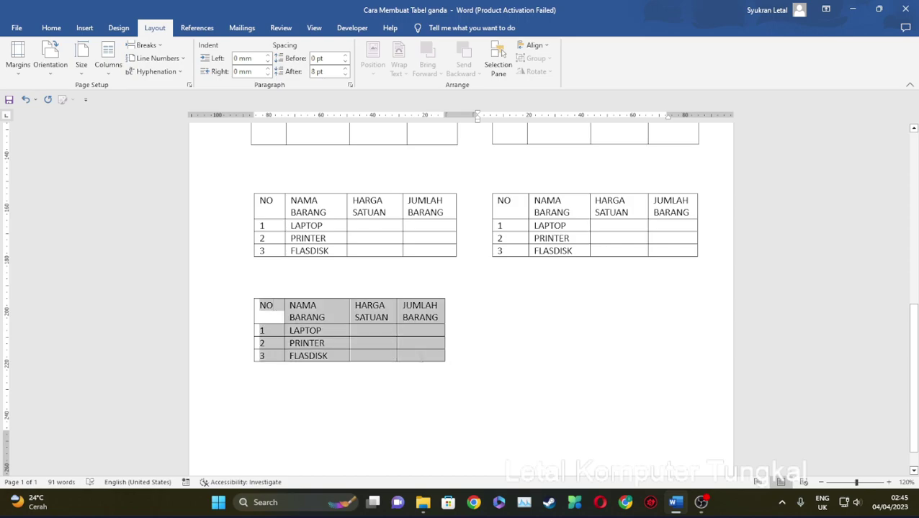
pyautogui.click(51, 27)
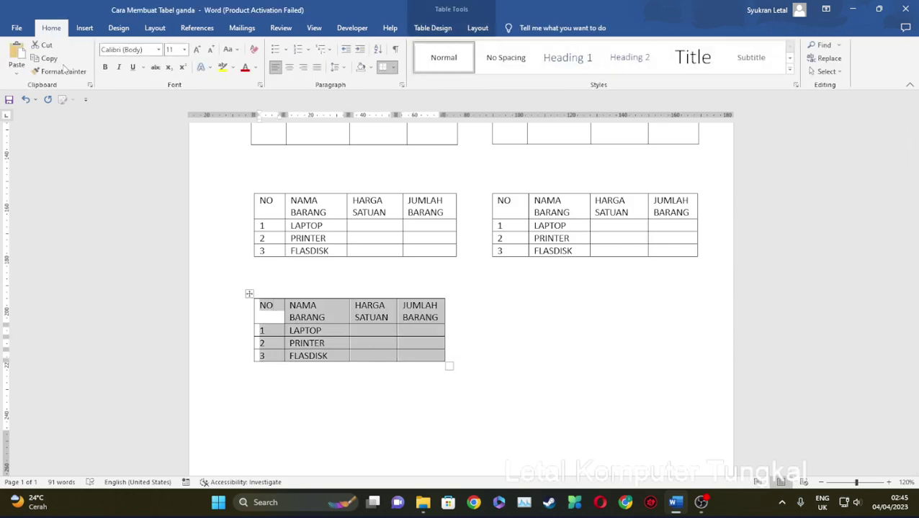
pyautogui.click(485, 291)
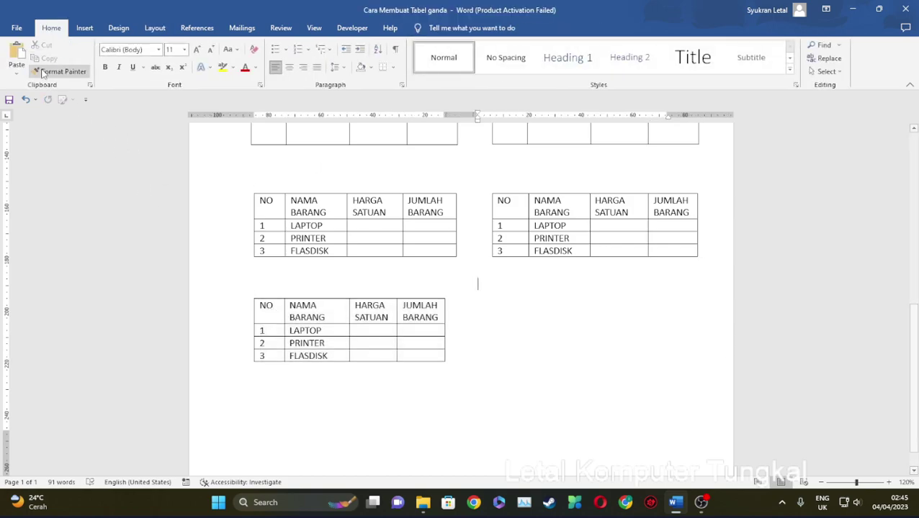
pyautogui.click(16, 57)
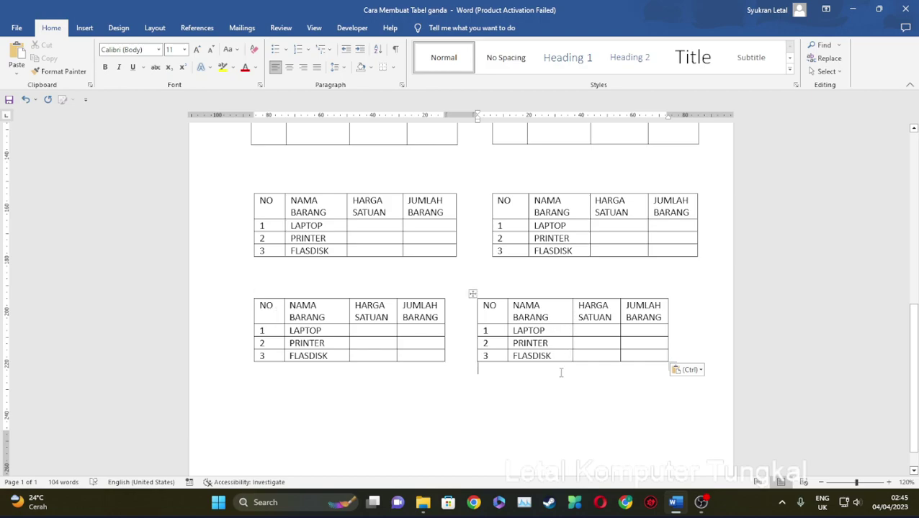
pyautogui.scroll(3, 561, 372)
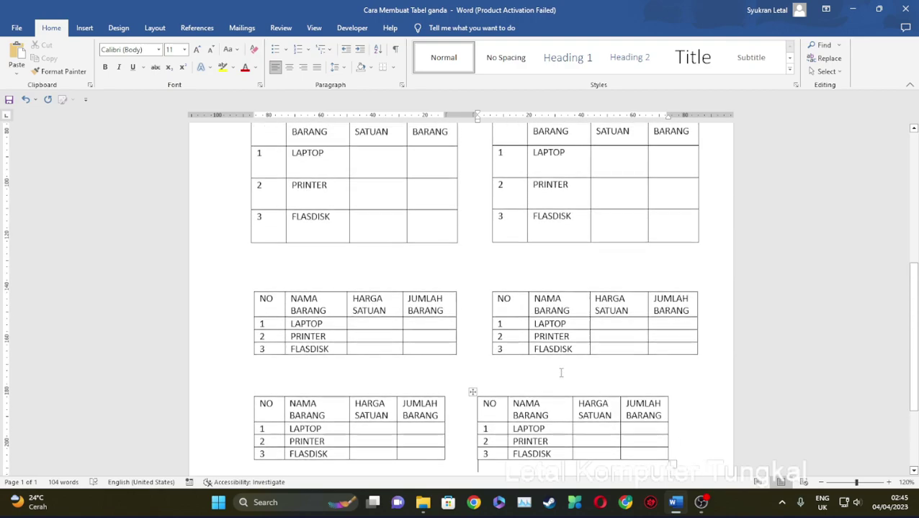
pyautogui.scroll(2, 332, 240)
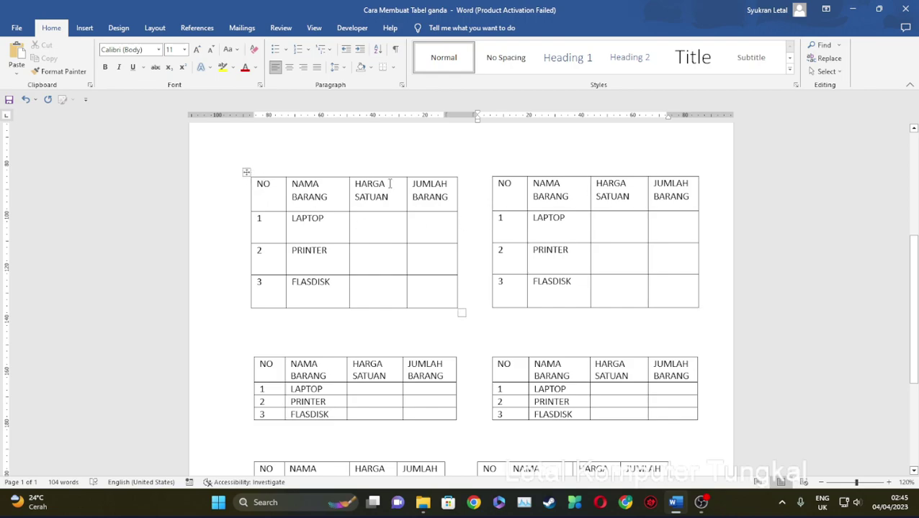
pyautogui.scroll(-3, 413, 262)
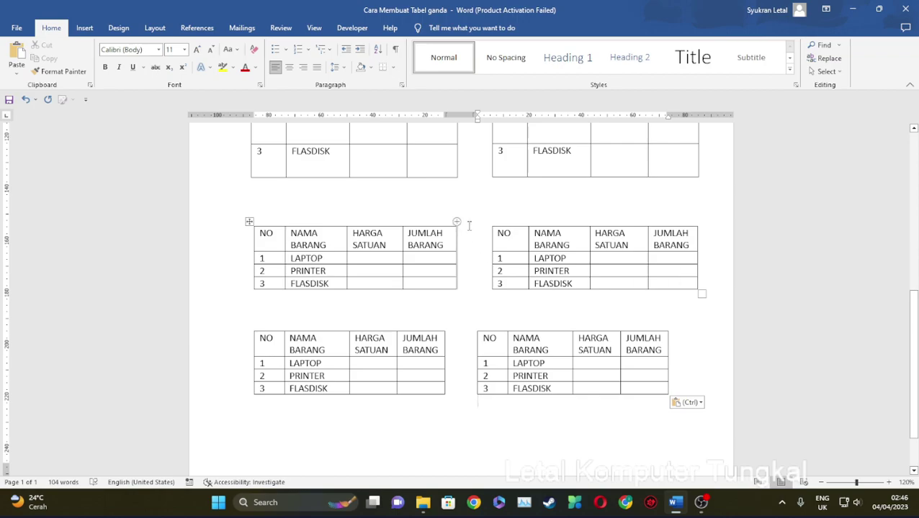
pyautogui.scroll(-2, 472, 264)
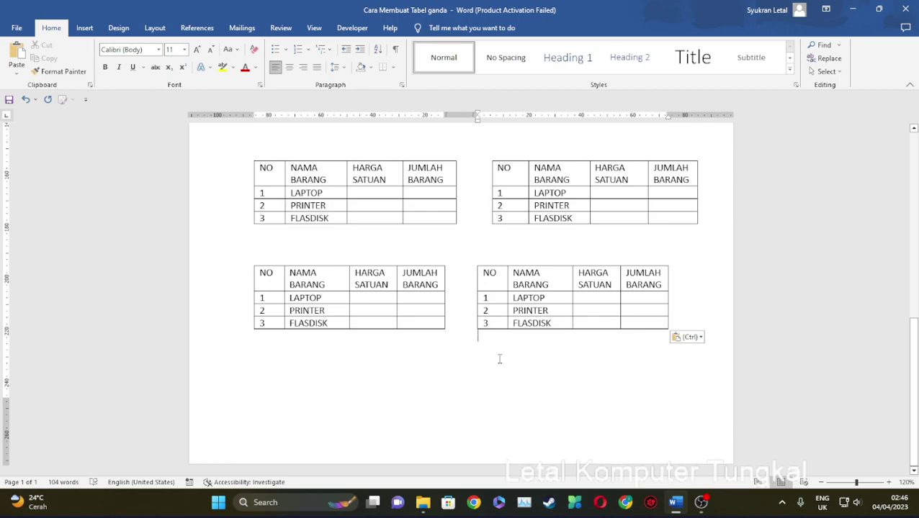
pyautogui.scroll(1, 499, 359)
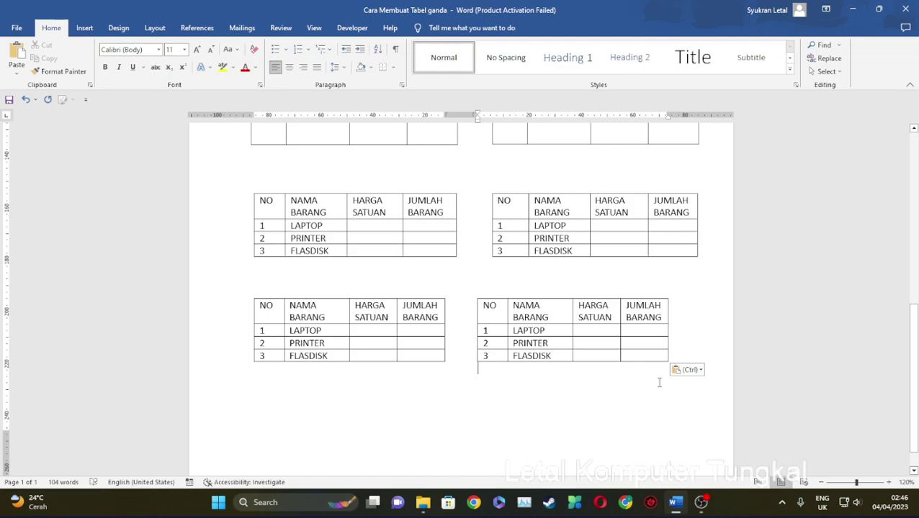